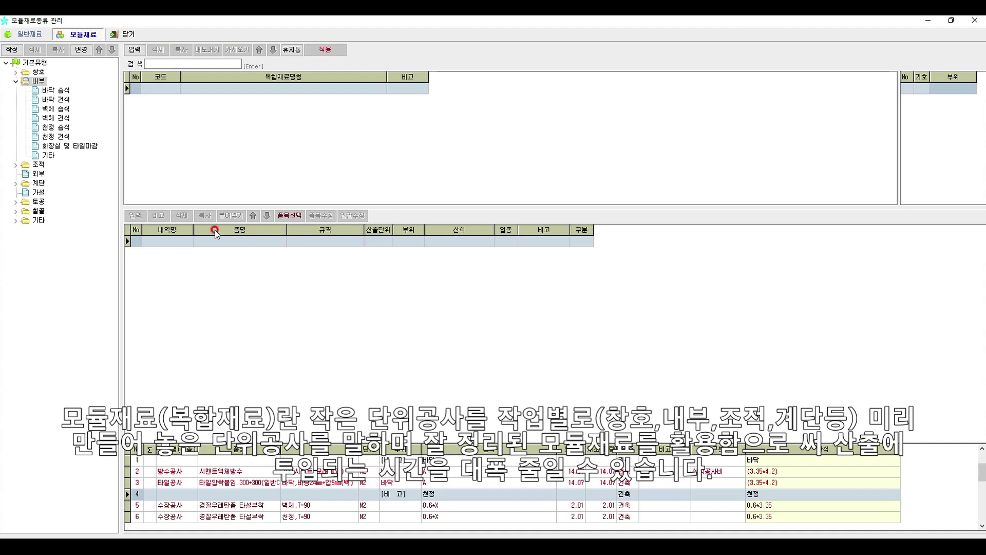
# Browse the 내부 module categories 바닥 습식, 바닥 건식 and 벽체 습식, and inspect the contents of several wall plaster modules.
pyautogui.click(60, 91)
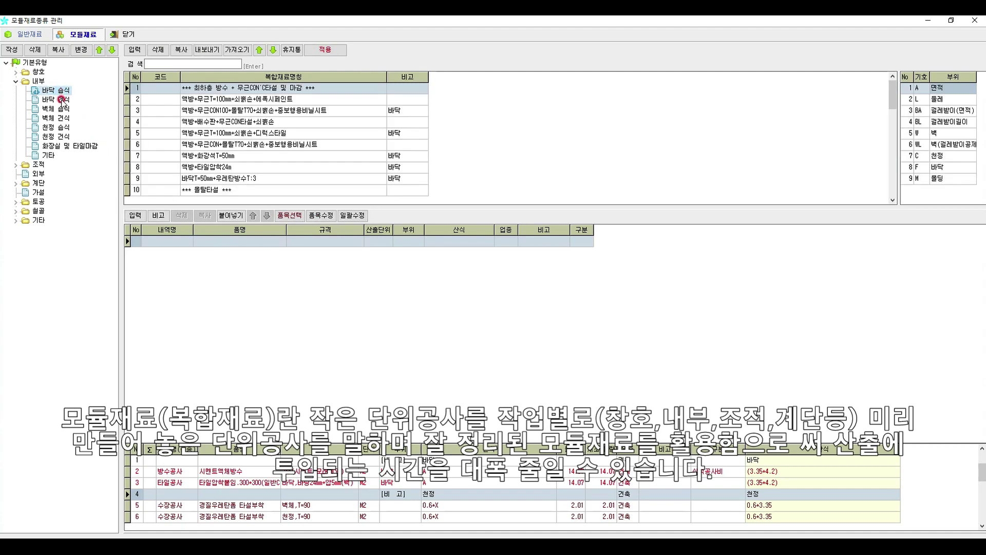
pyautogui.click(63, 100)
pyautogui.click(61, 109)
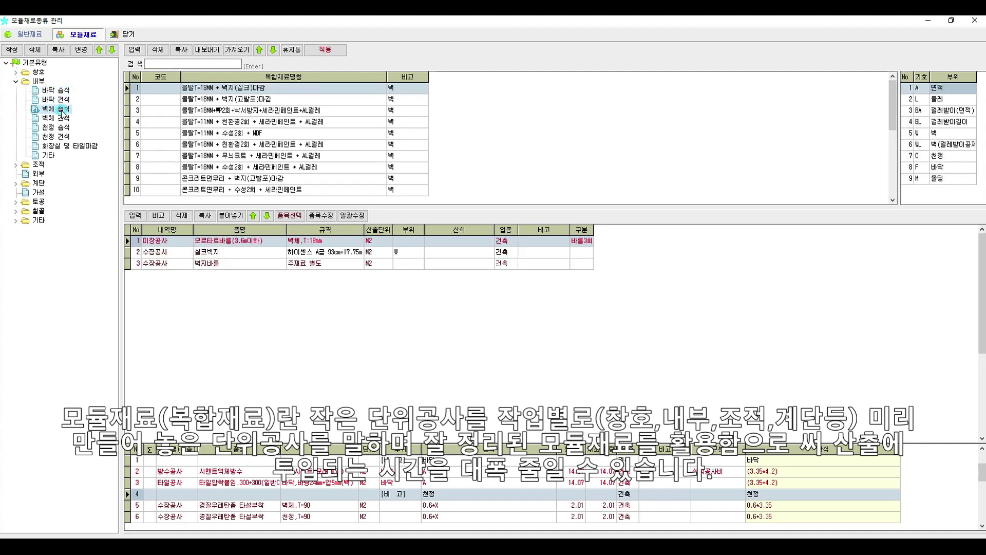
pyautogui.click(272, 111)
pyautogui.click(273, 133)
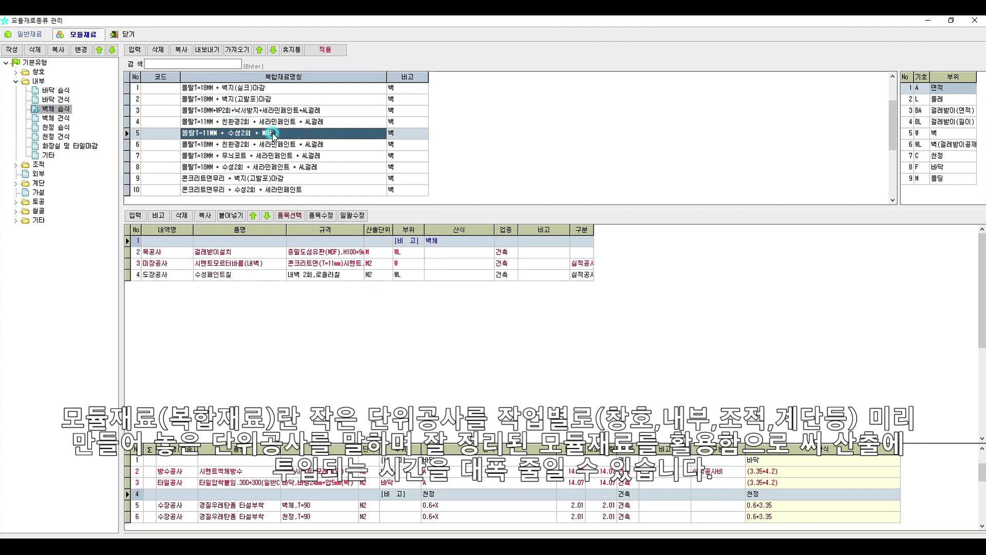
pyautogui.click(272, 155)
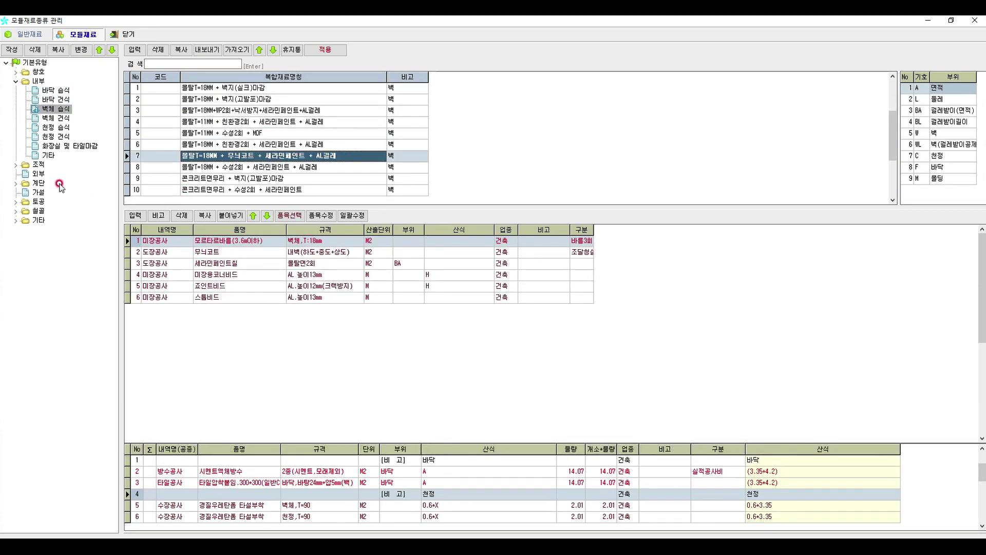
# Expand the 조적 category and inspect the 1.0B 시멘트벽돌쌓기 modules for 3.6M 이하 and 3.6M 초과 under 시멘트벽돌.
pyautogui.doubleClick(24, 165)
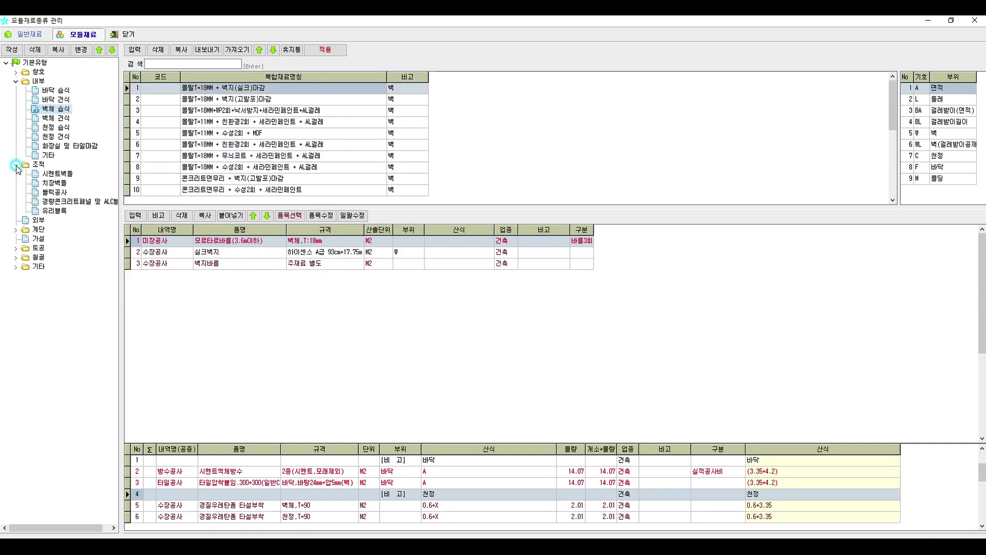
pyautogui.click(58, 173)
pyautogui.click(261, 135)
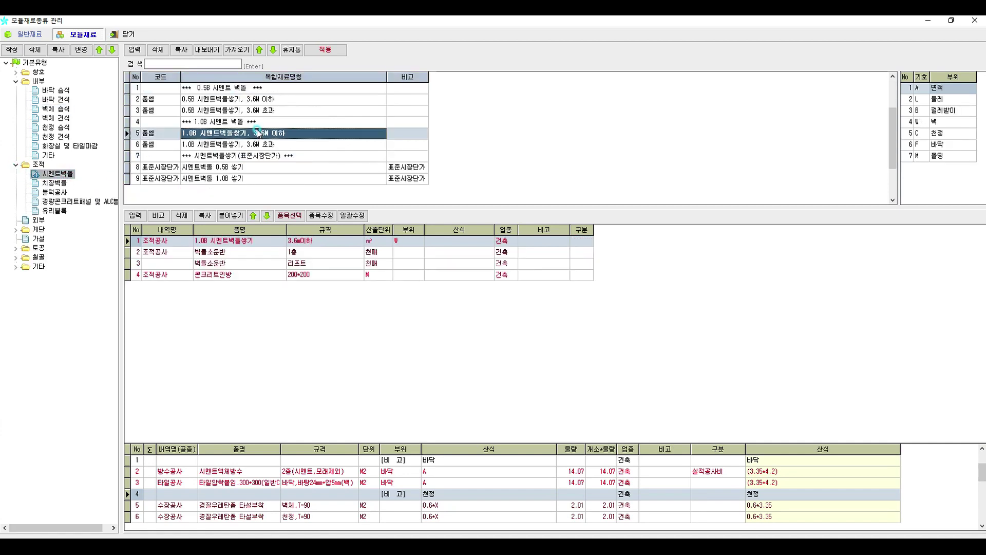
pyautogui.click(259, 145)
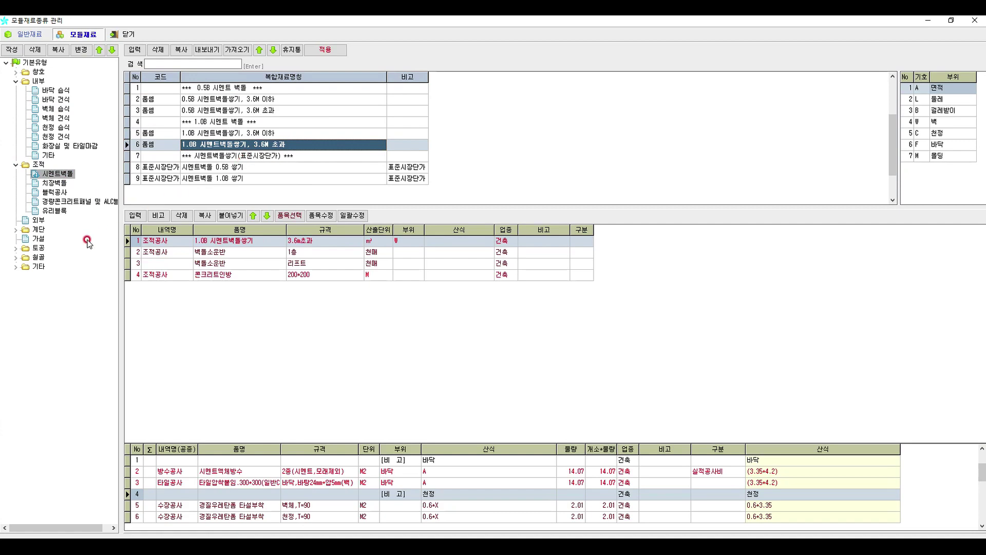
# Inspect the 철골 modules under COLUMN and GIRDER & BEAM, including H-150*75*5*7 and H-150*150*7*10, and close the module library.
pyautogui.click(15, 258)
pyautogui.click(51, 266)
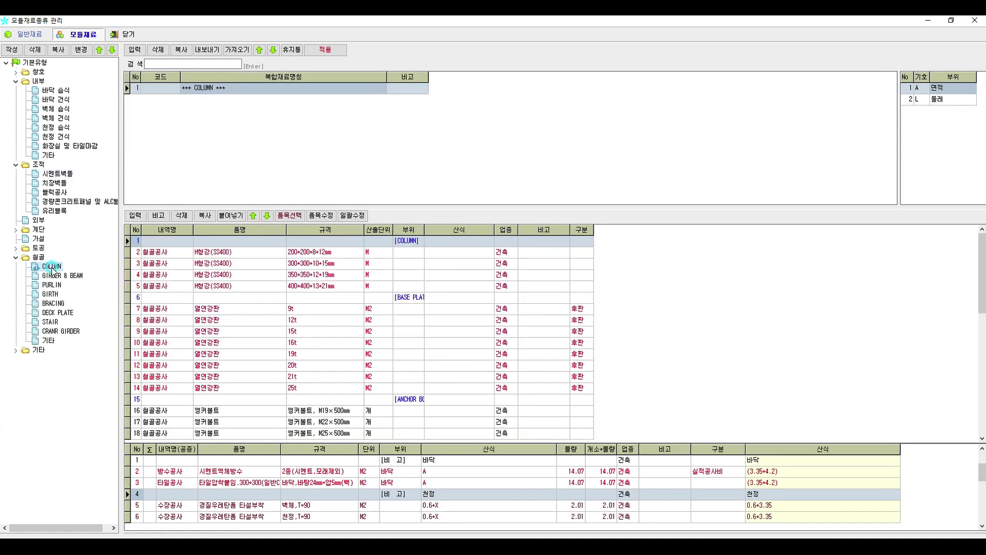
pyautogui.click(52, 276)
pyautogui.click(261, 144)
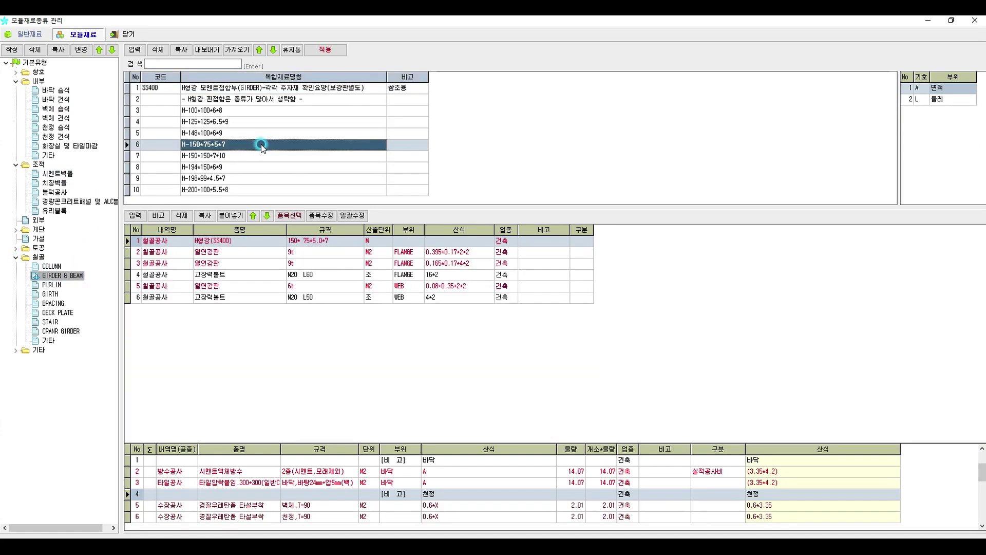
pyautogui.click(262, 157)
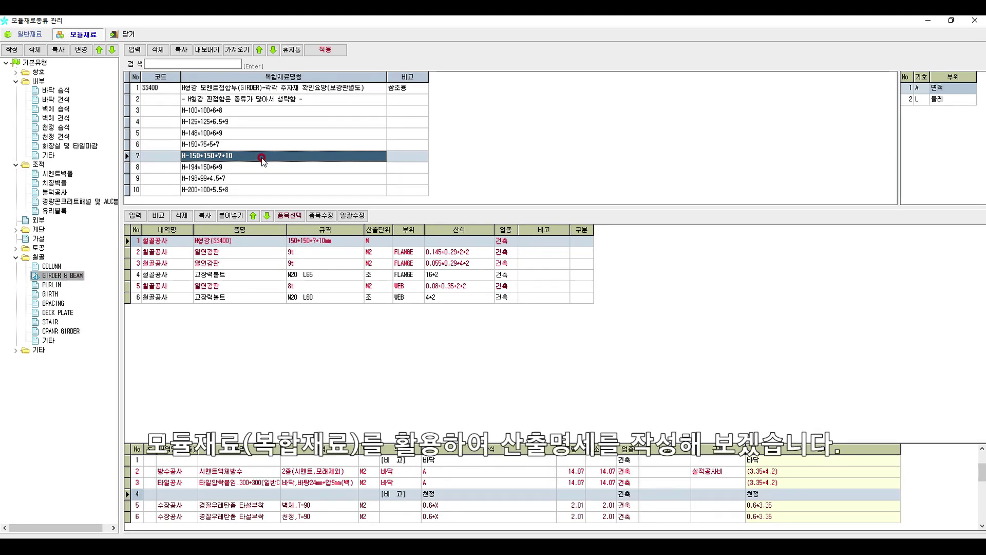
pyautogui.click(127, 35)
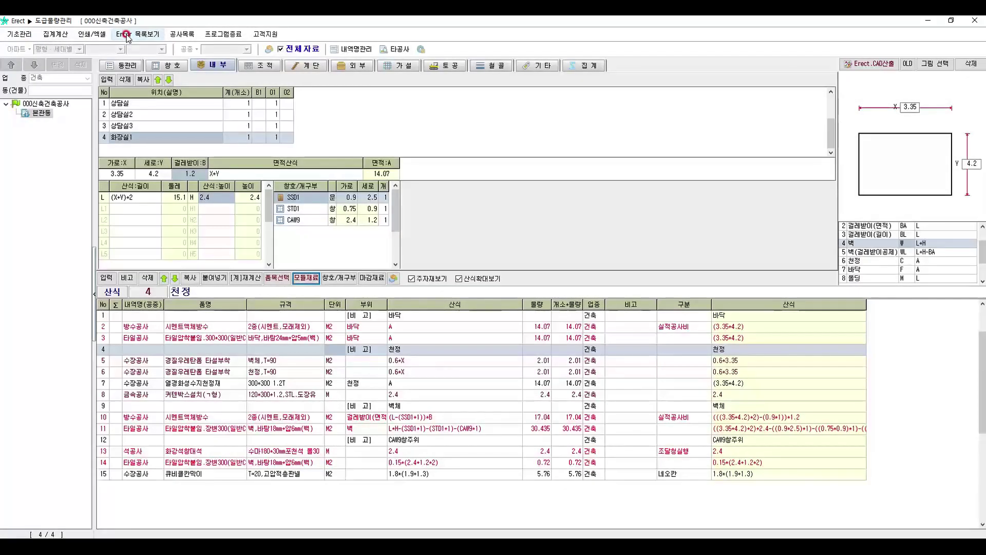
# Add a new interior location named 화장실2 with a quantity of 1 on floor 01.
pyautogui.click(106, 80)
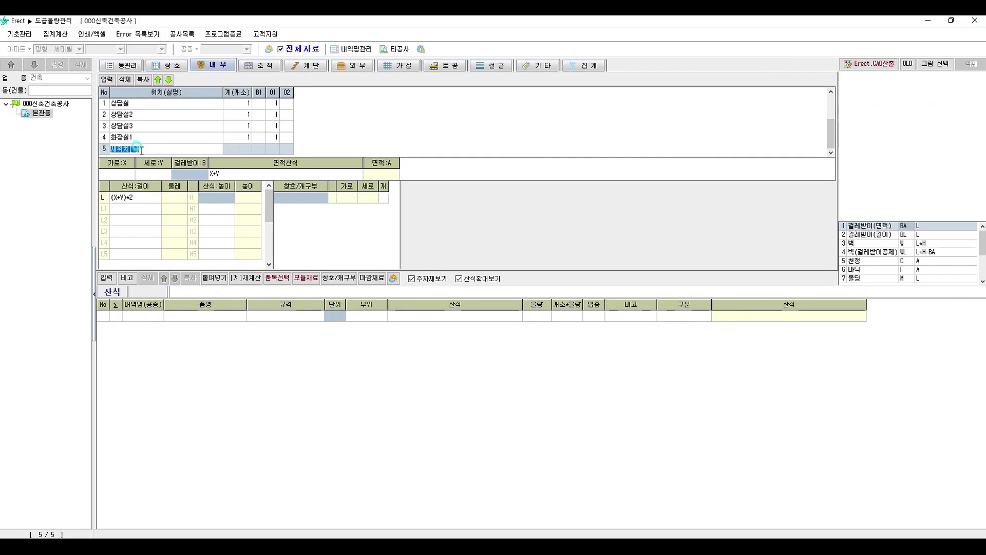
pyautogui.write('ㅎ')
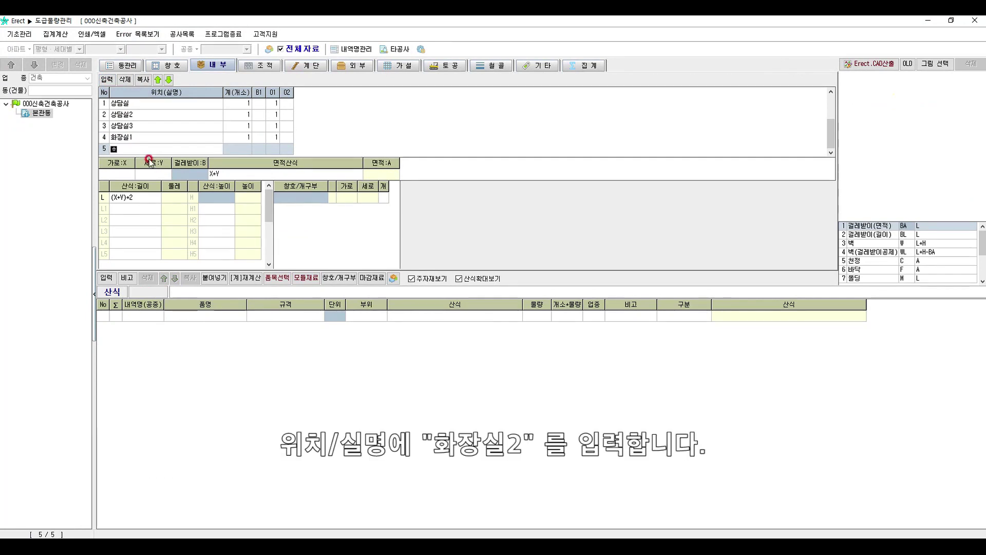
pyautogui.write('ㅘ자ㅇ실2')
pyautogui.press('Tab')
pyautogui.press('Tab')
pyautogui.press('Tab')
pyautogui.write('1')
pyautogui.press('Tab')
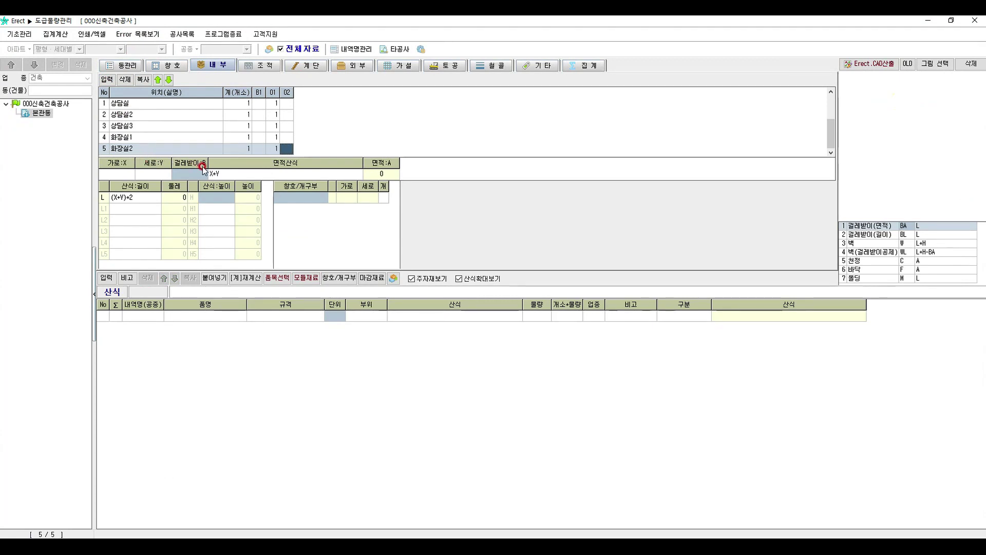
# Set the dimensions of 화장실2 to 가로 2, 세로 1.8 and 높이 2.3.
pyautogui.click(117, 175)
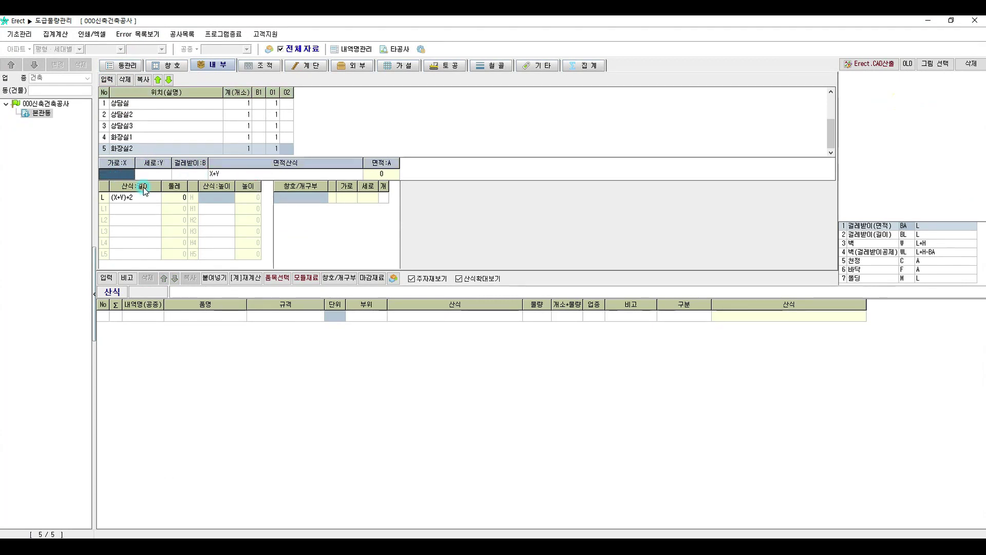
pyautogui.write('2')
pyautogui.press('Tab')
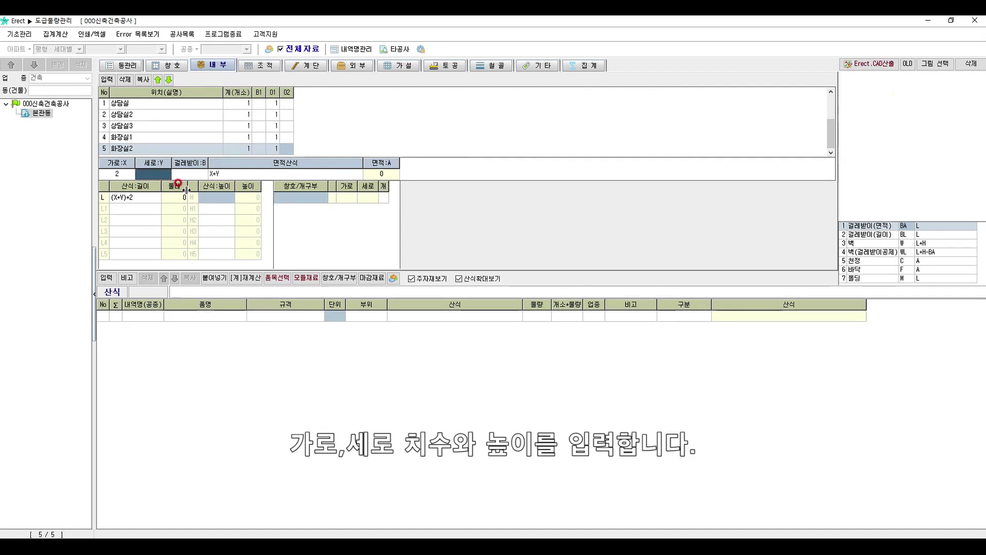
pyautogui.write('1.8')
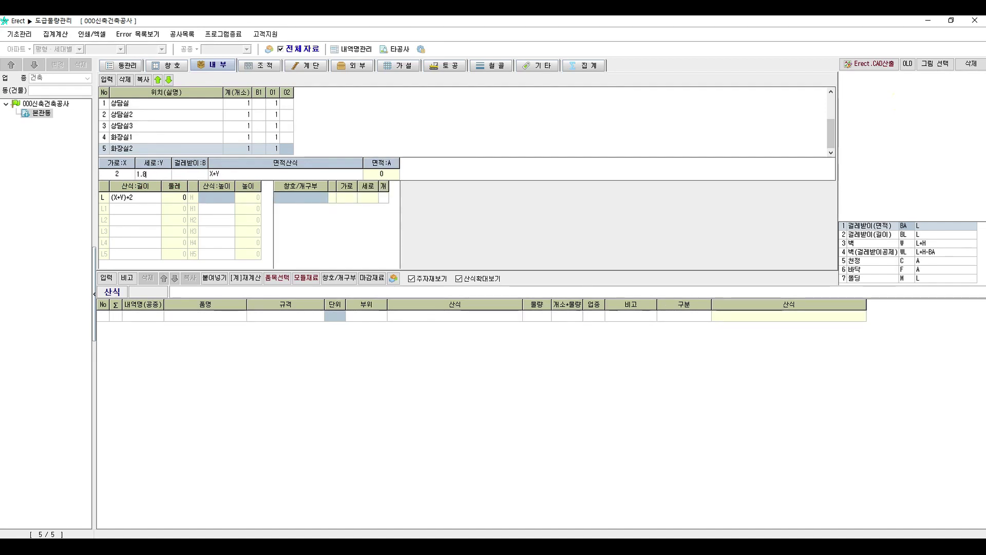
pyautogui.press('Tab')
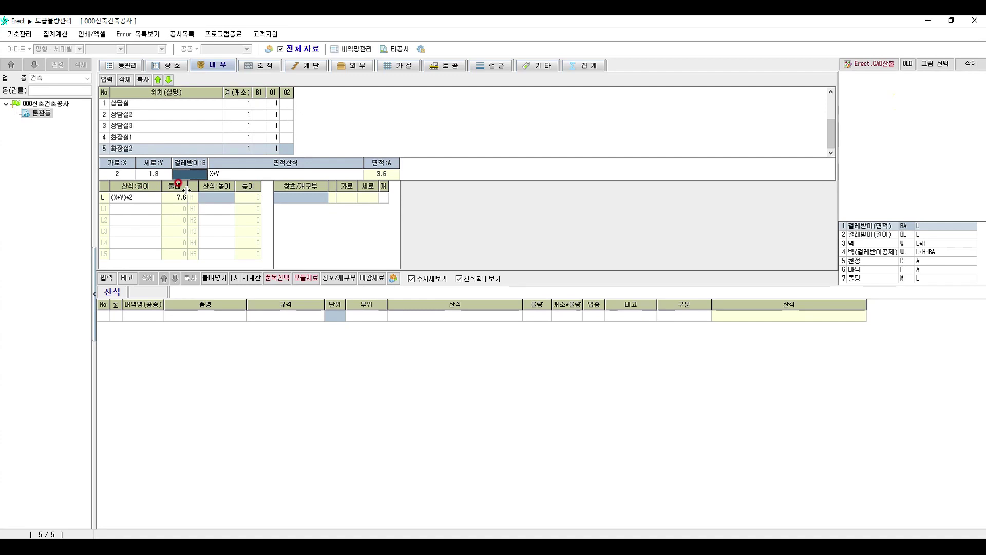
pyautogui.press('Tab')
pyautogui.press('Tab')
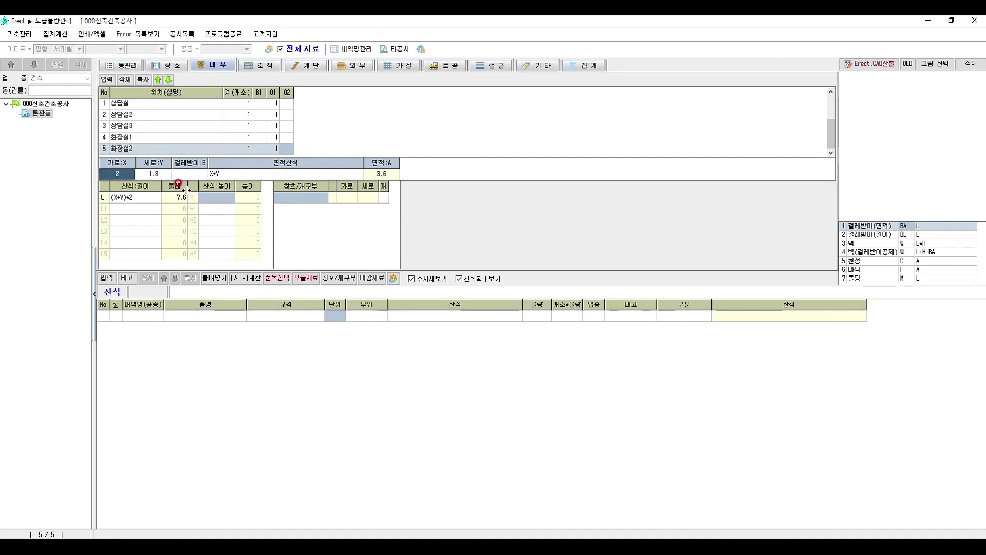
pyautogui.click(218, 195)
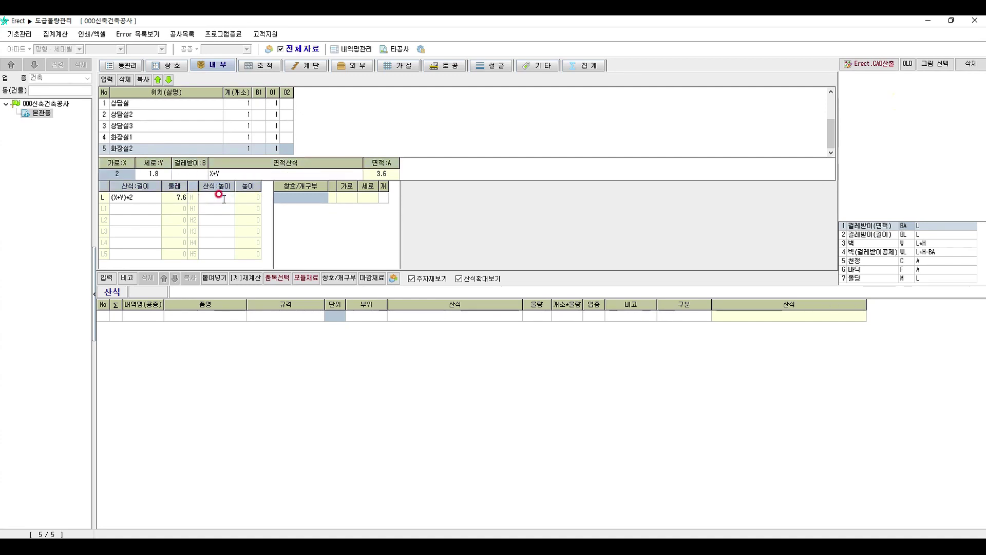
pyautogui.click(223, 200)
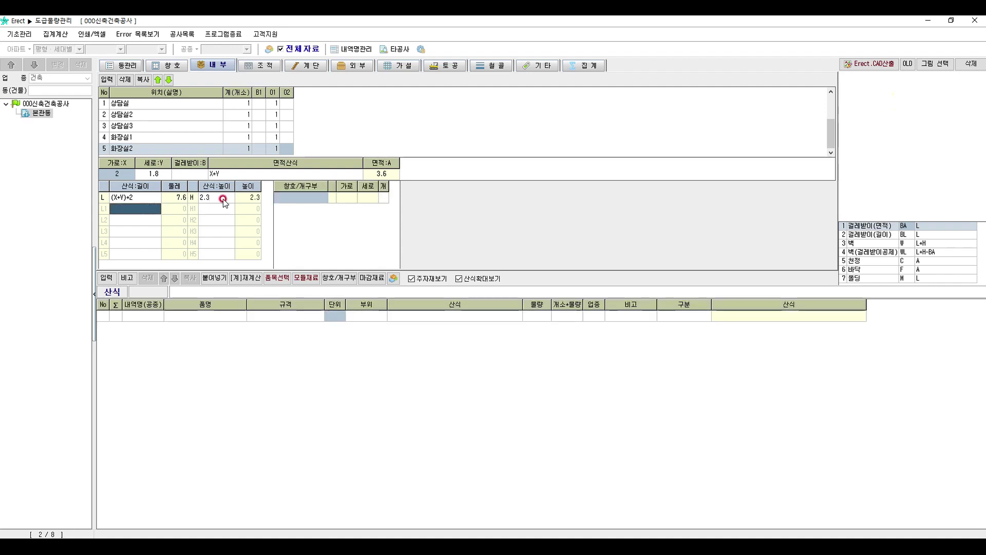
pyautogui.click(223, 198)
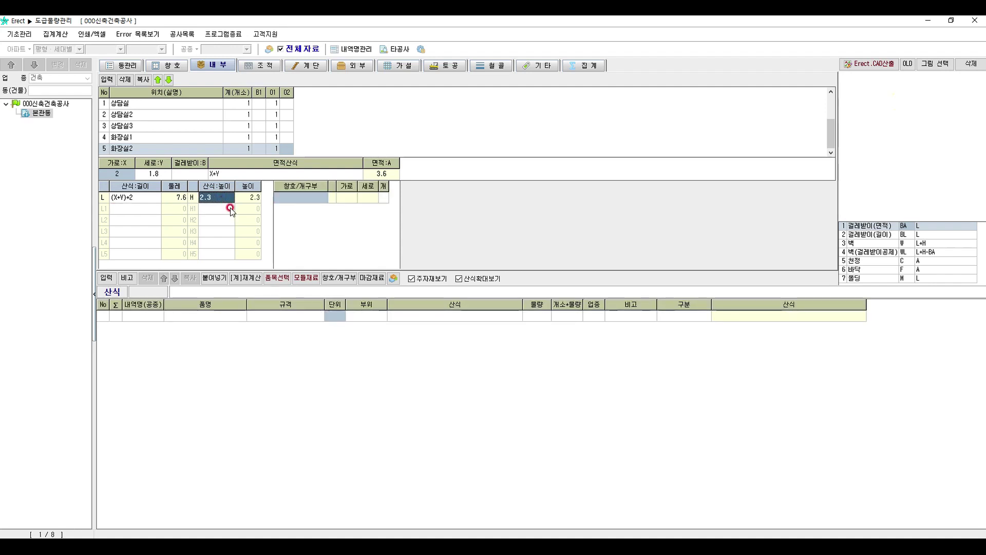
# Apply the 화장실 및 타일마감 module 액방+자기질(300각)+벽체(300*600)+SMC(300*300) to 화장실2 and close the module library.
pyautogui.click(306, 278)
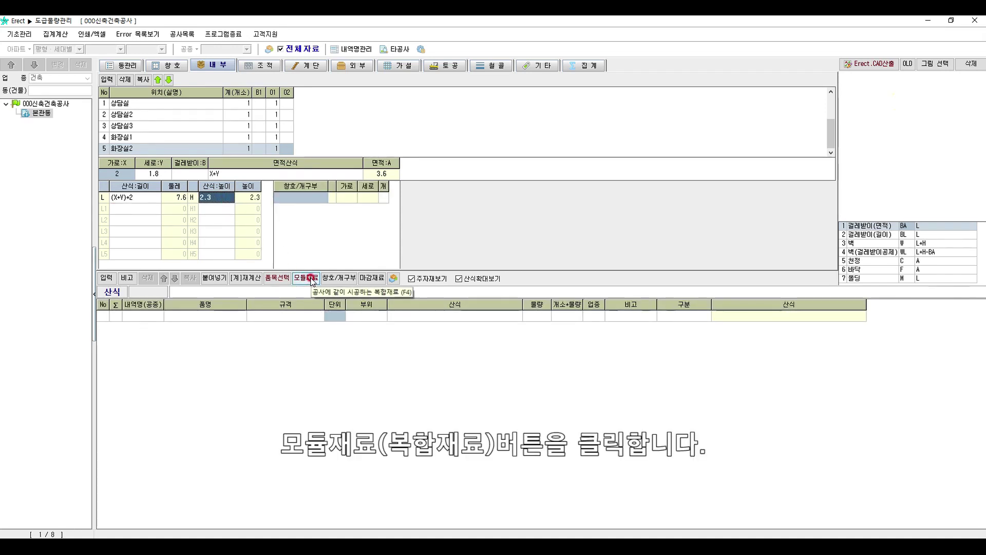
pyautogui.click(310, 280)
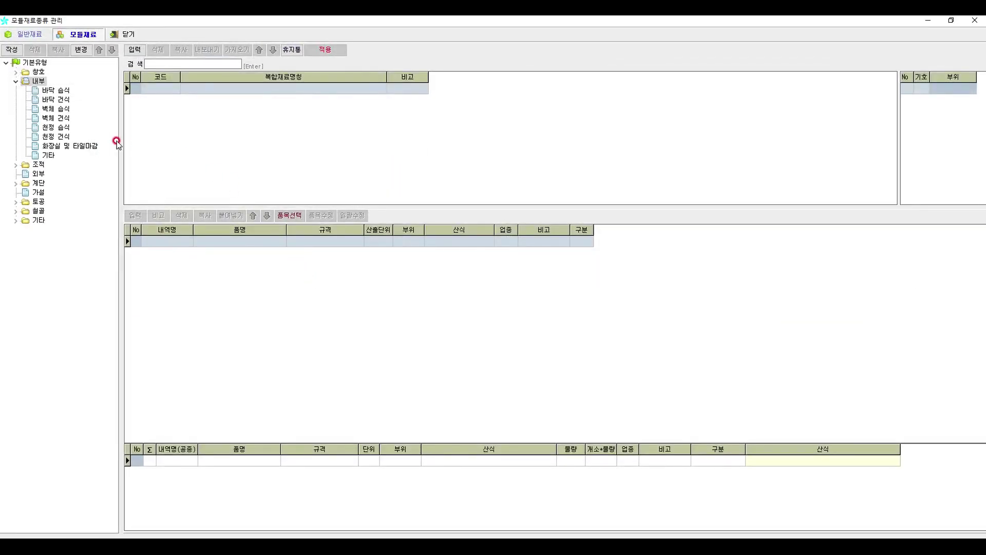
pyautogui.click(97, 145)
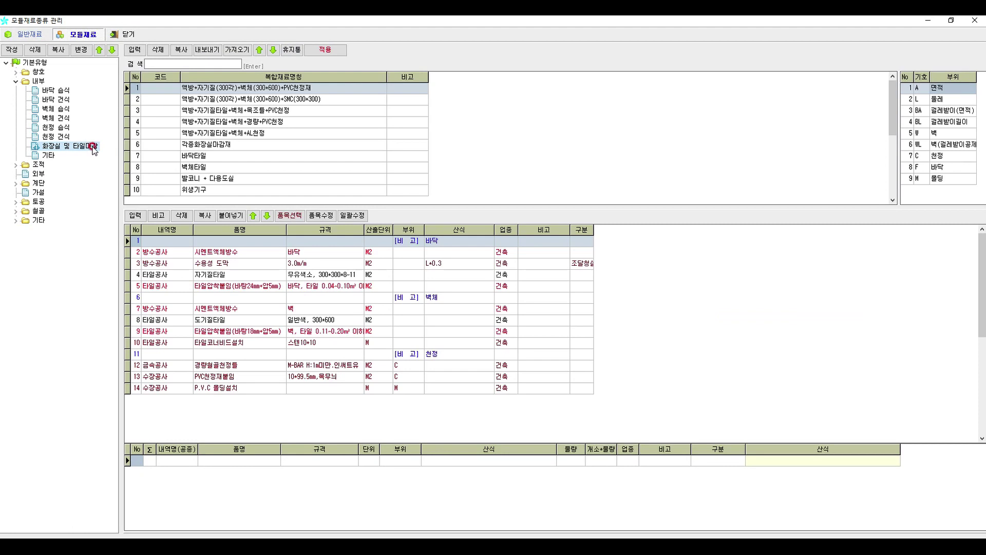
pyautogui.click(280, 99)
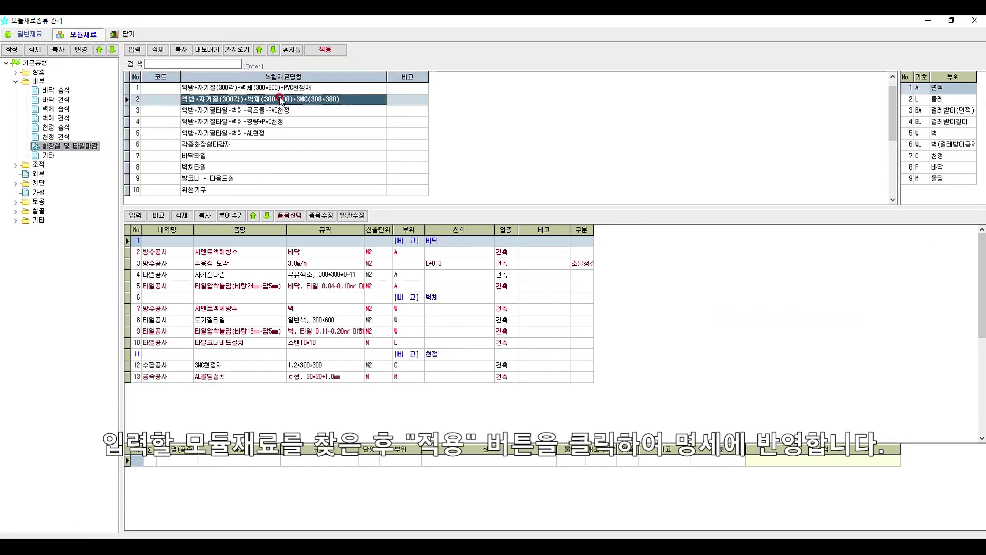
pyautogui.click(327, 50)
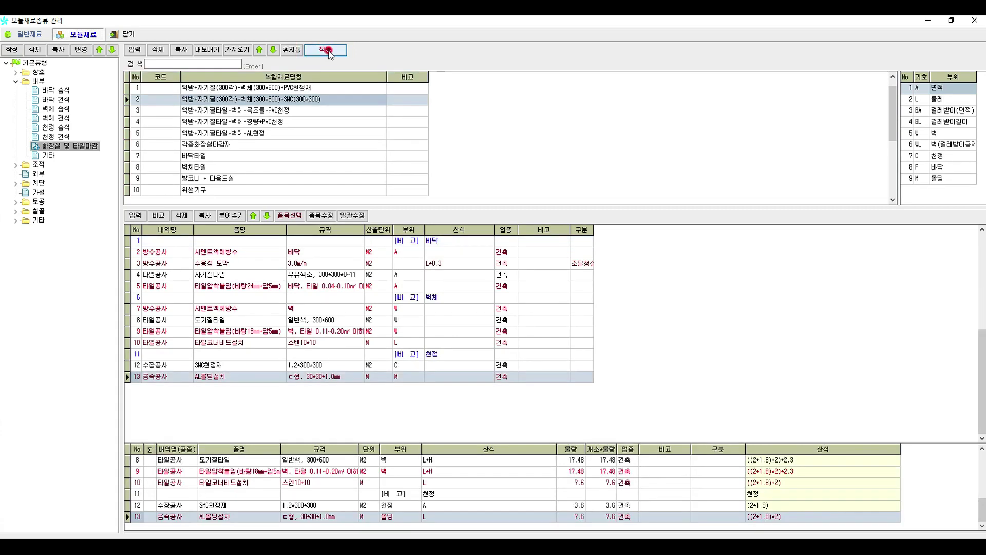
pyautogui.click(130, 34)
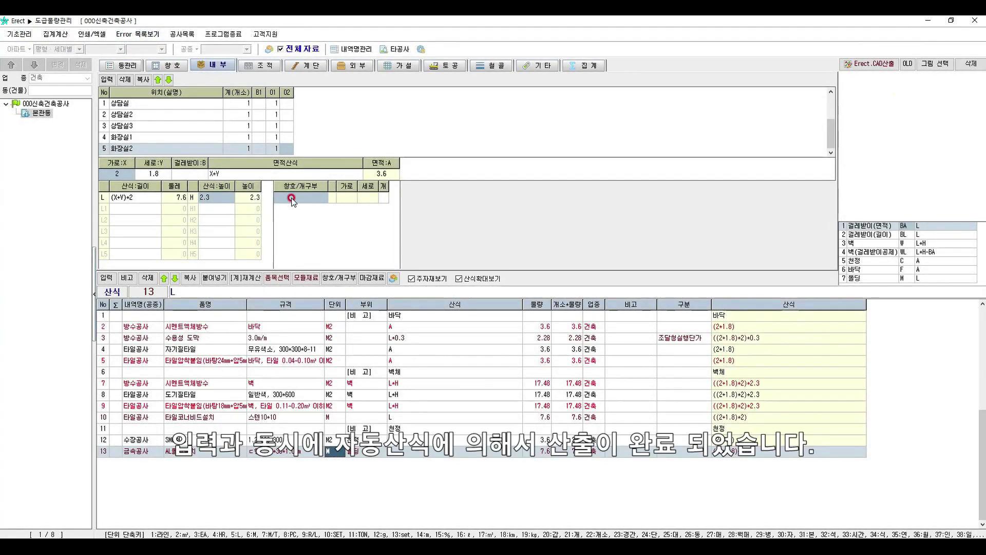
# Check the inserted 시멘트액체방수 (바닥) and 수용성 도막 (3.0m/m) rows against the items in the selected item group.
pyautogui.click(322, 256)
pyautogui.click(431, 327)
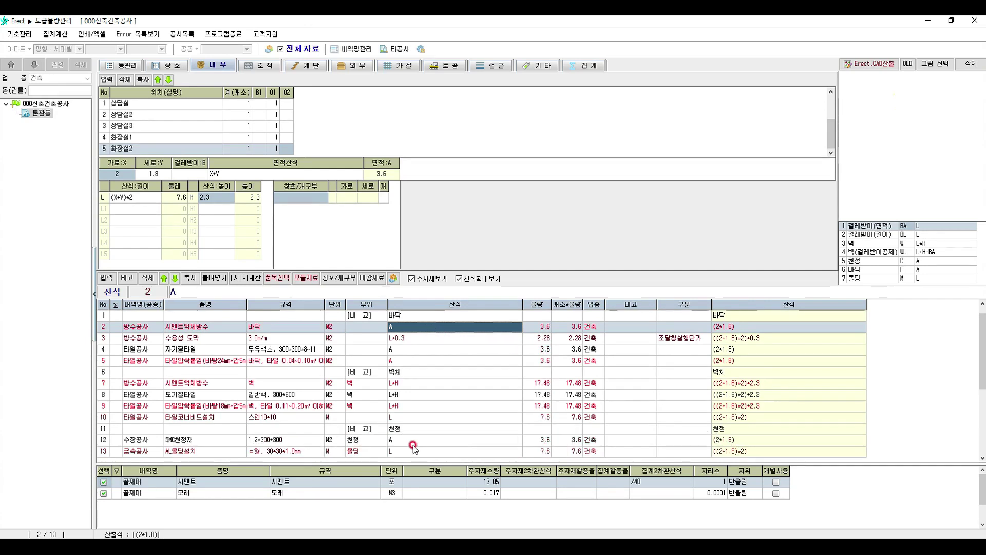
pyautogui.click(270, 337)
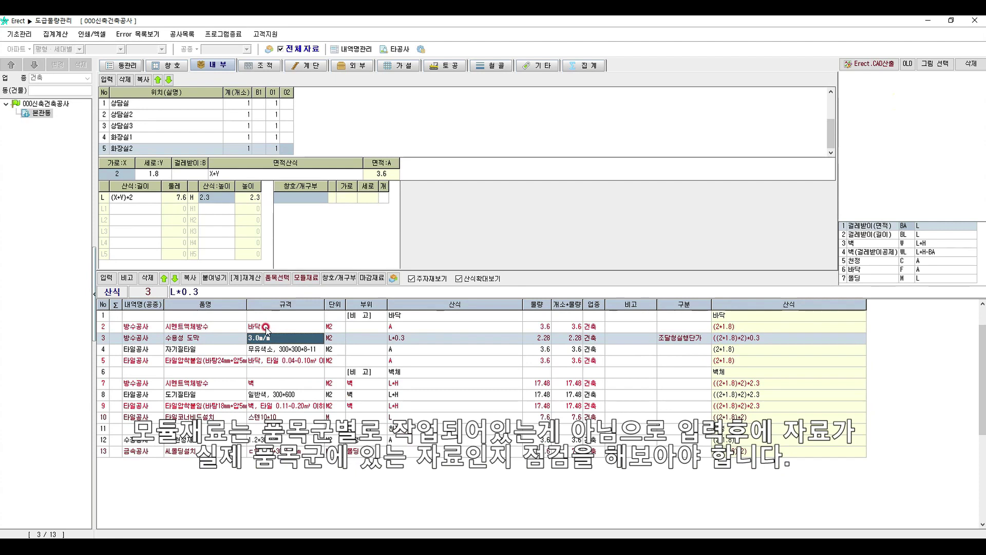
pyautogui.doubleClick(266, 327)
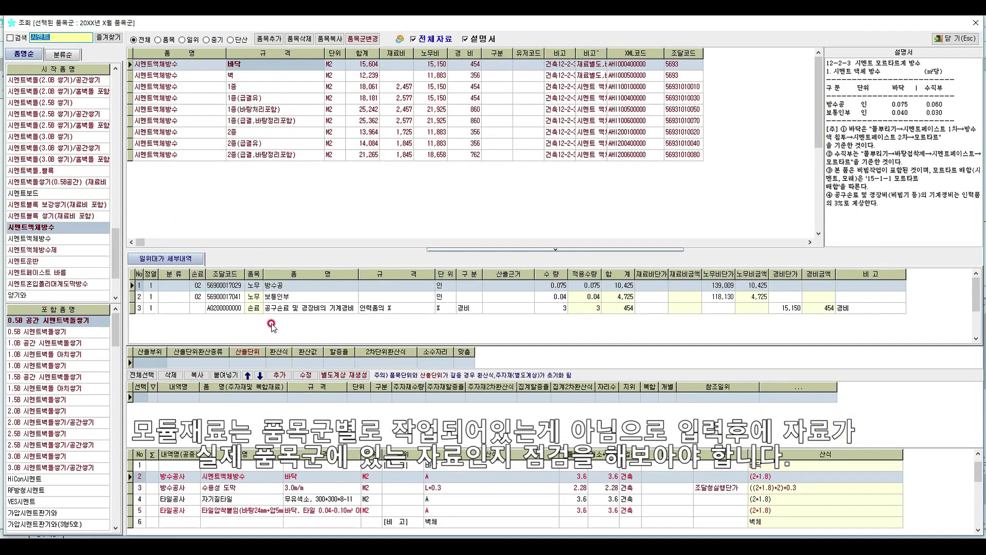
pyautogui.doubleClick(297, 488)
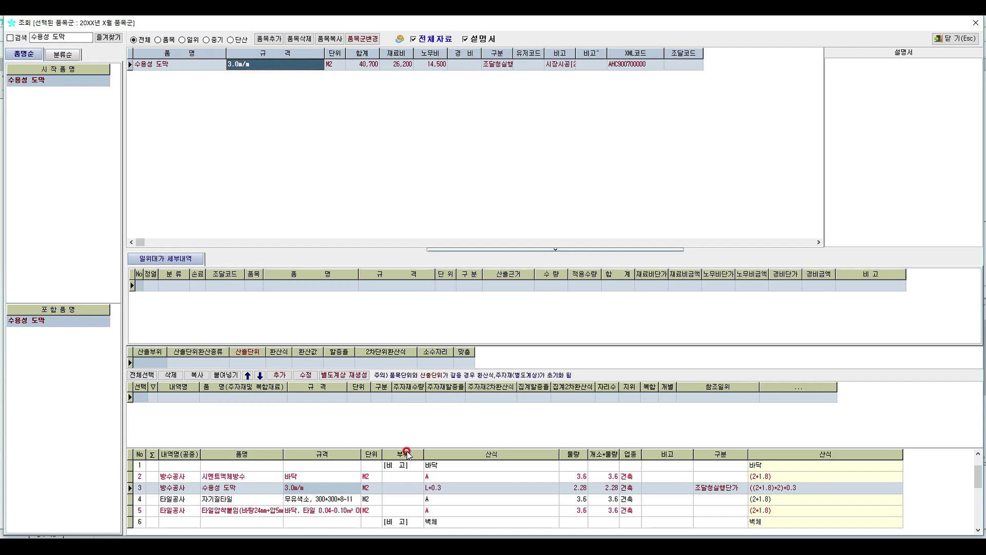
# Replace the floor 자기질타일 item of 화장실2 with the 무유연마, 300*300*8-10 specification and close the item lookup.
pyautogui.click(315, 499)
pyautogui.doubleClick(316, 499)
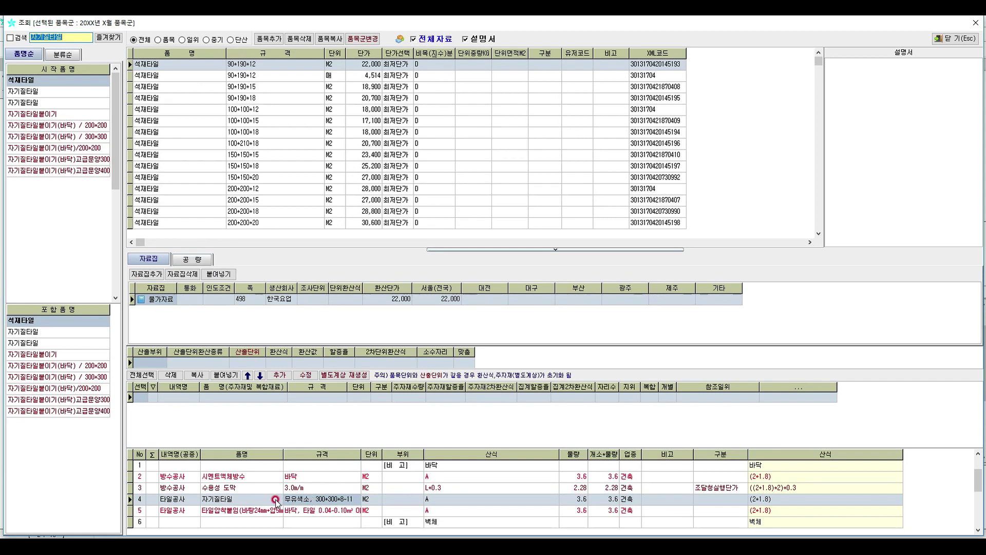
pyautogui.click(77, 91)
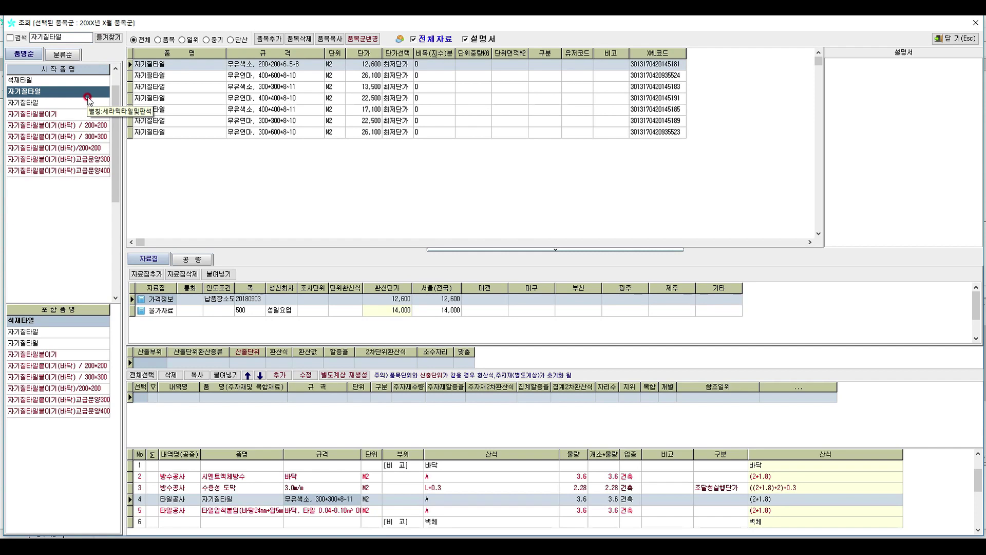
pyautogui.click(279, 121)
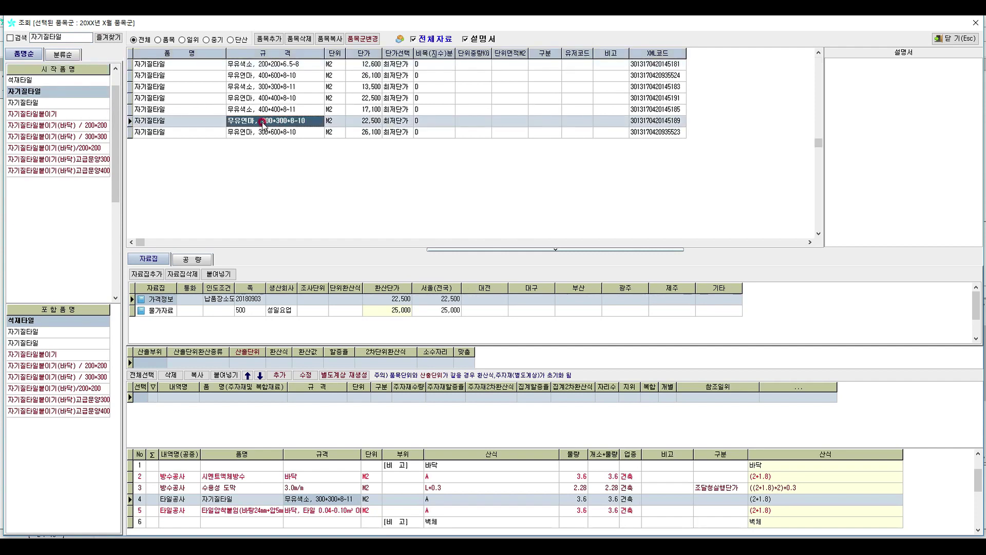
pyautogui.doubleClick(266, 122)
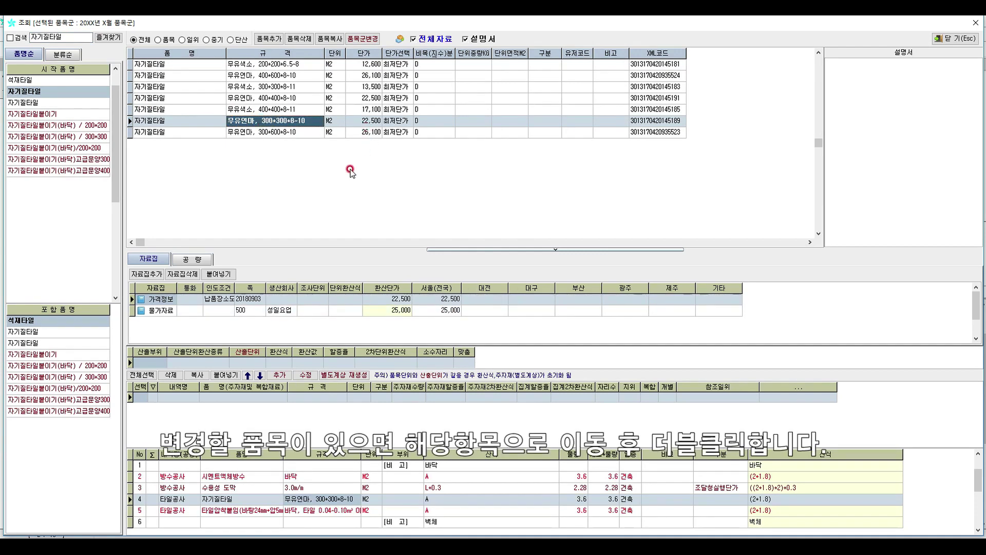
pyautogui.click(930, 40)
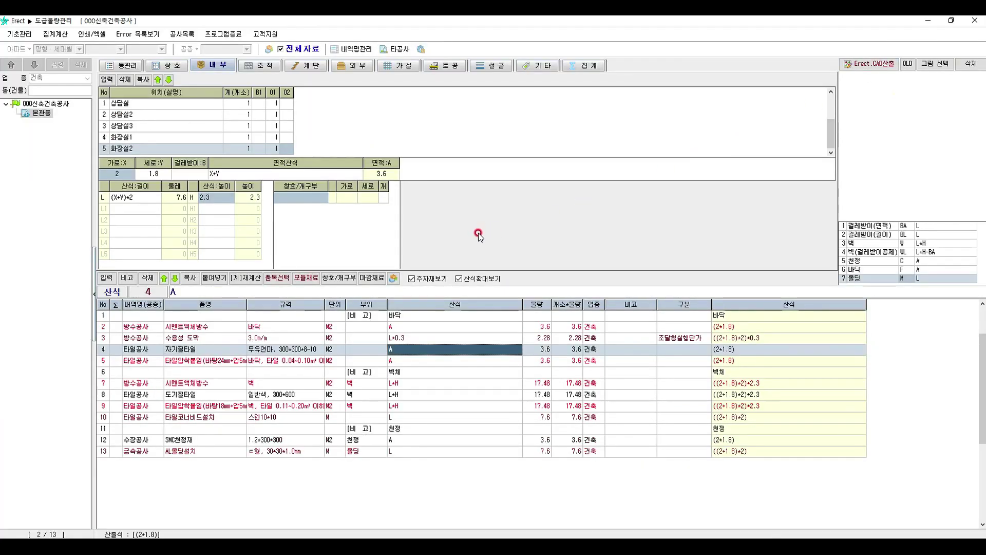
pyautogui.click(298, 361)
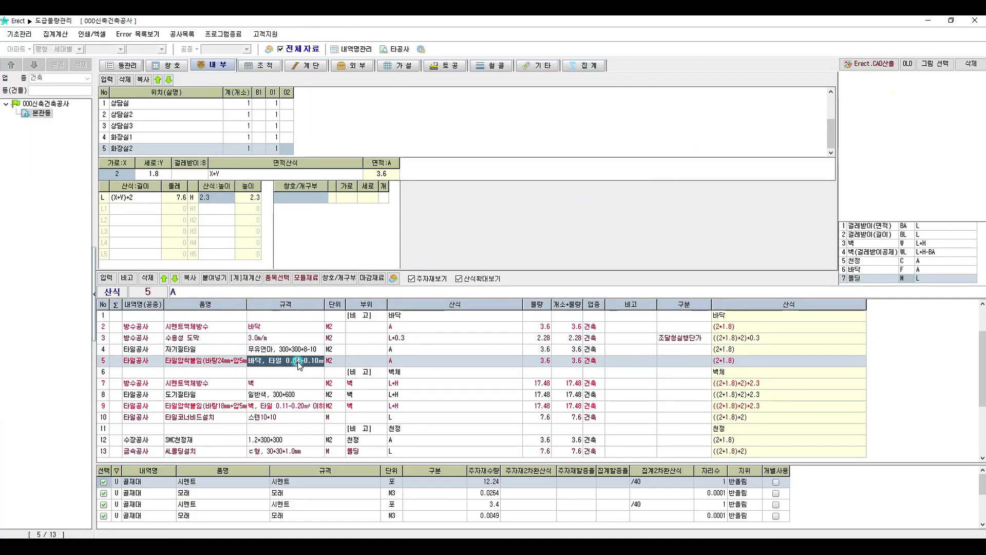
pyautogui.click(297, 372)
pyautogui.click(296, 385)
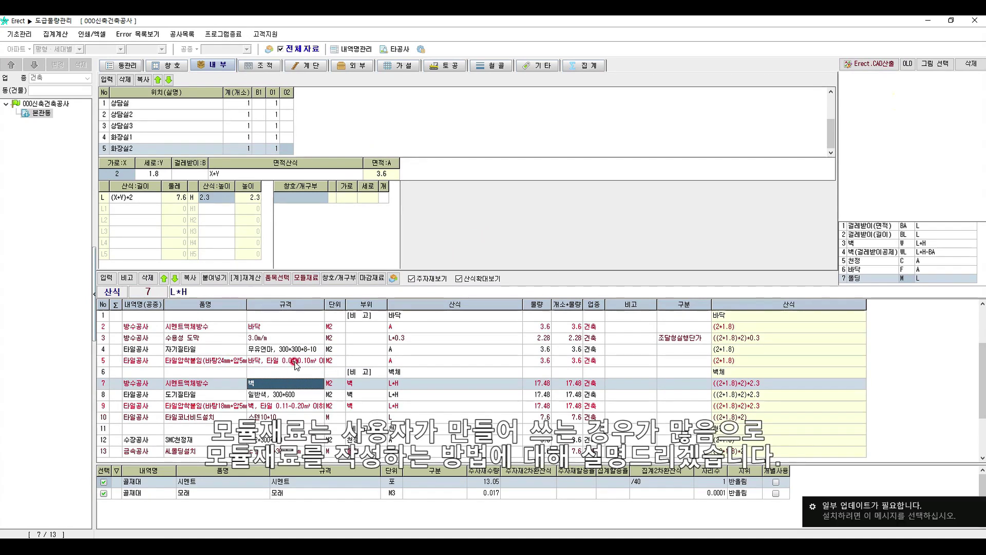
pyautogui.click(296, 362)
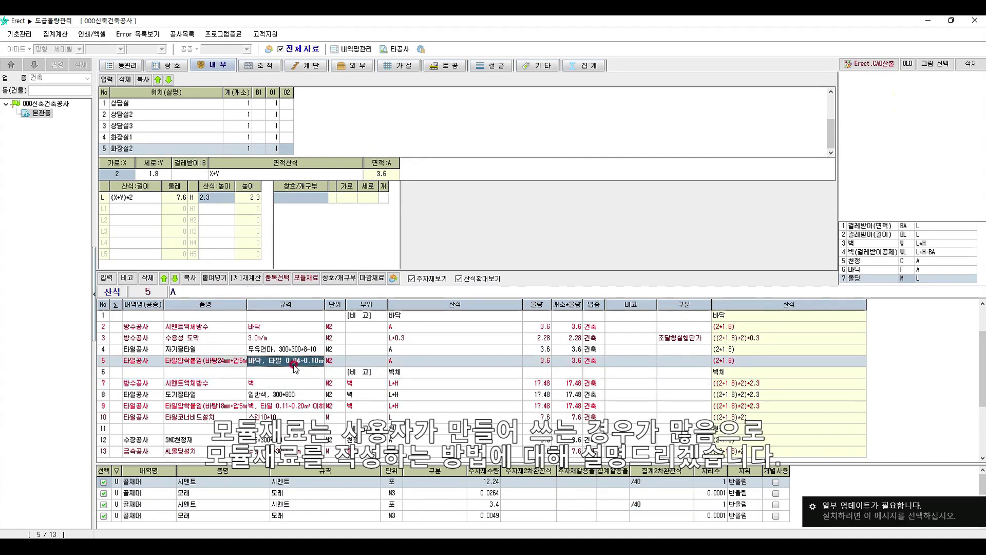
# In the module library, add a module named 모듈재료작성예시 and move it to the head of the 화장실 및 타일마감 list.
pyautogui.click(304, 279)
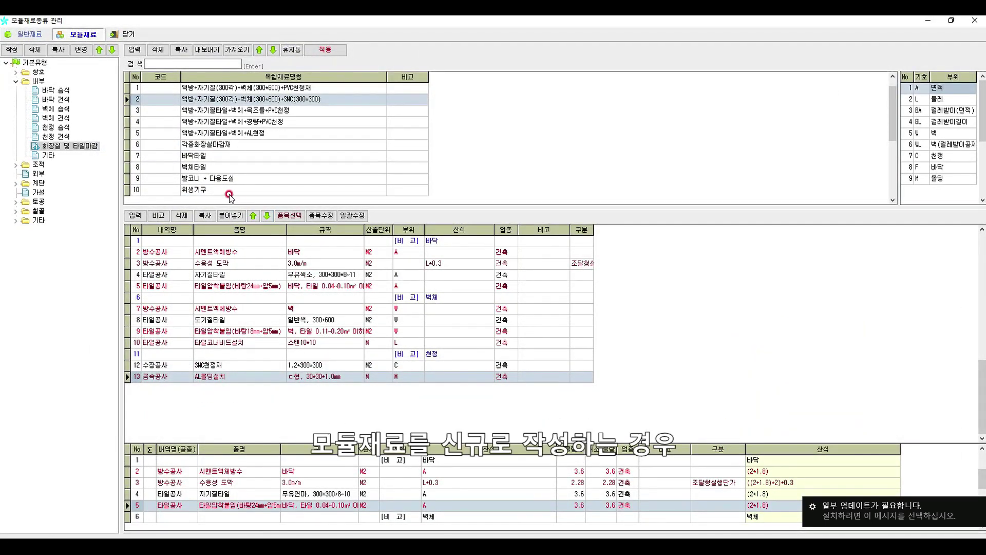
pyautogui.click(250, 88)
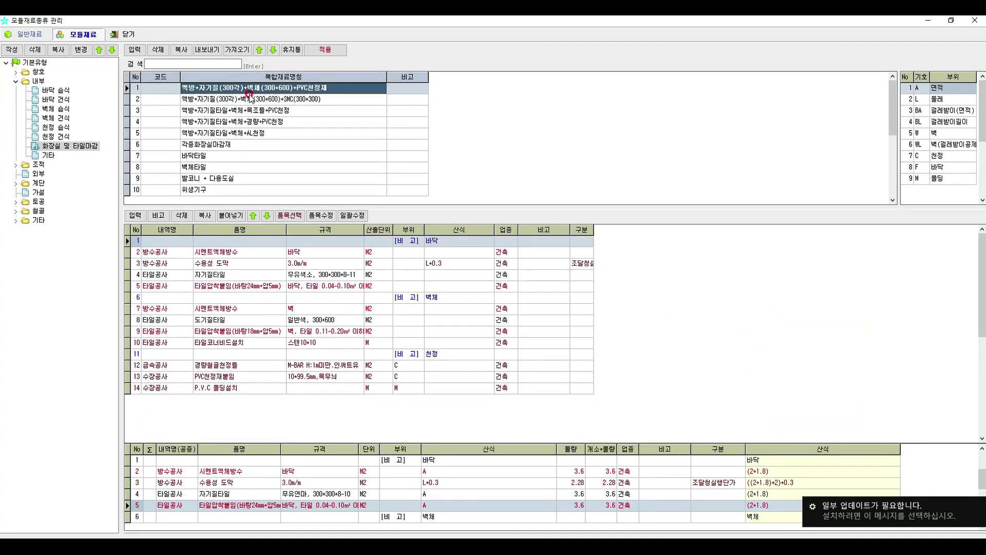
pyautogui.click(136, 51)
pyautogui.click(203, 99)
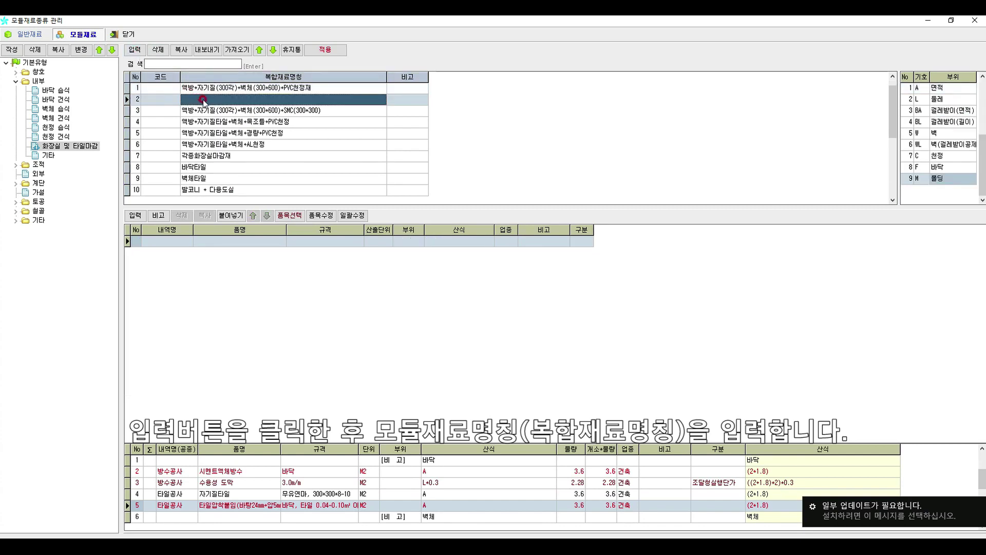
pyautogui.write('모듈재료작성예시')
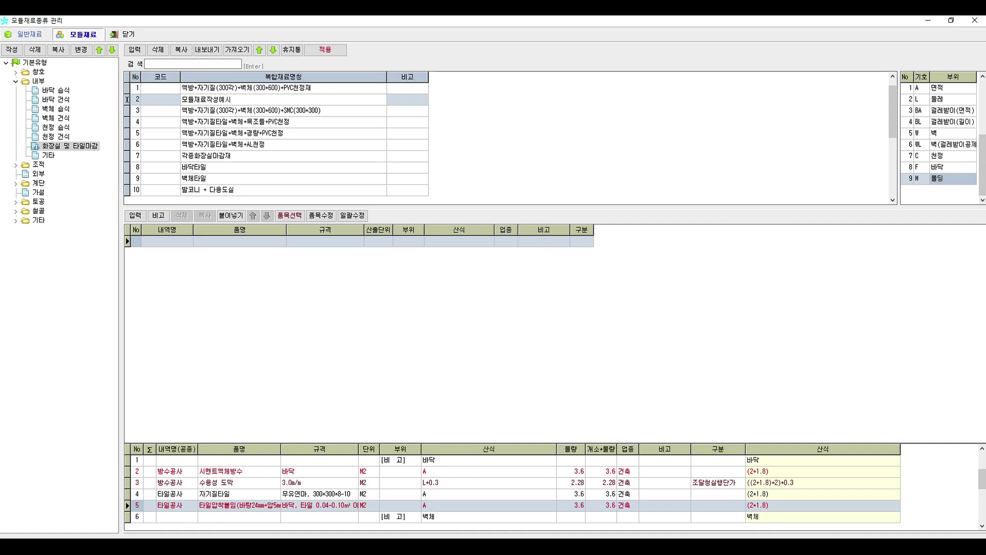
pyautogui.press('Return')
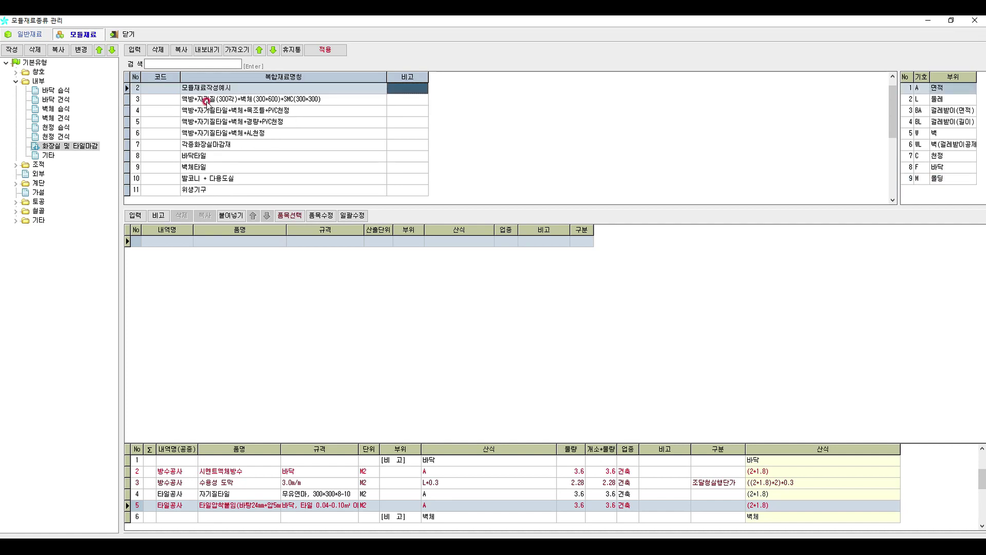
pyautogui.click(253, 100)
pyautogui.moveTo(252, 102); pyautogui.dragTo(249, 89)
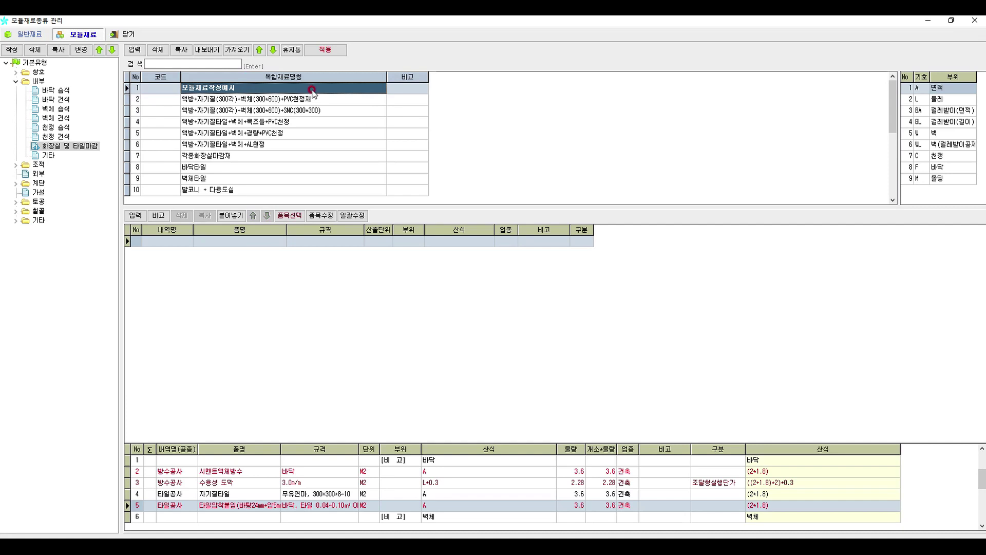
# Search the item group for 액체방수 and add the 시멘트 액체방수 item with specification 바닥 to 모듈재료작성예시.
pyautogui.click(294, 216)
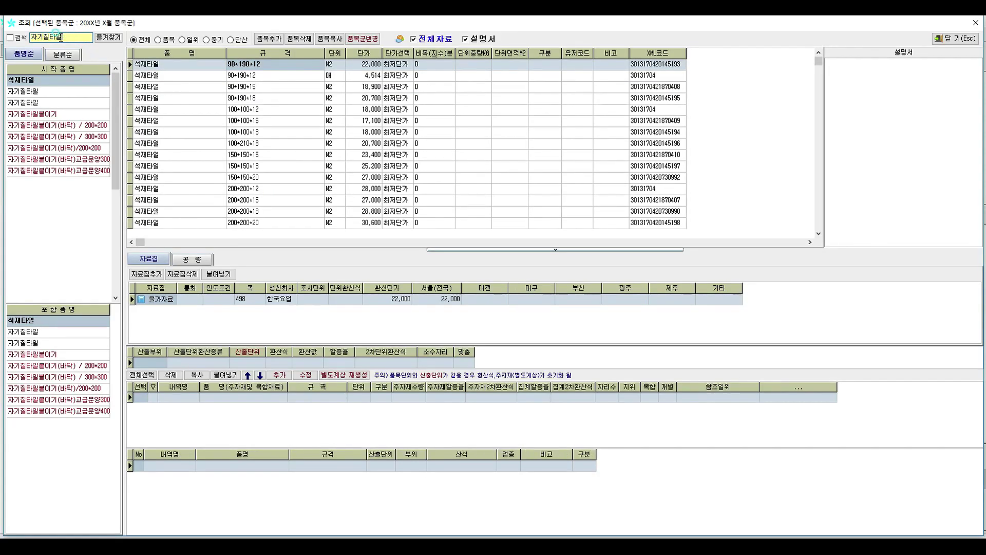
pyautogui.press('Delete')
pyautogui.write('액ㅈ')
pyautogui.write('체방수')
pyautogui.click(51, 54)
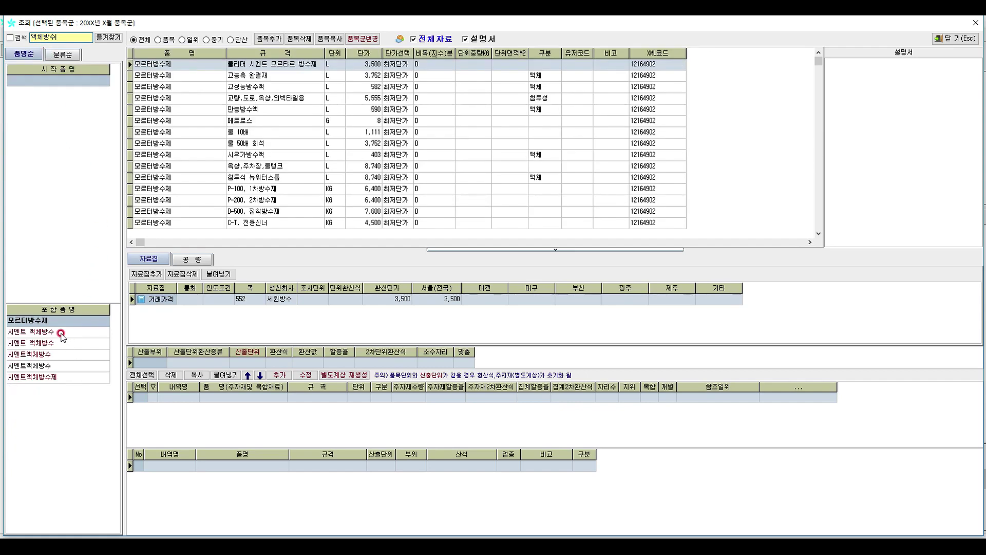
pyautogui.click(60, 332)
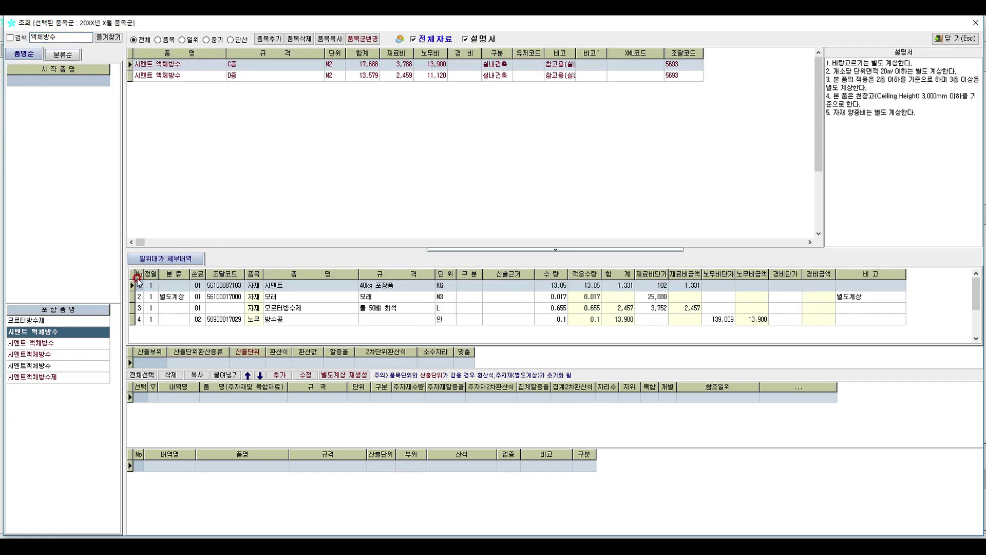
pyautogui.click(66, 342)
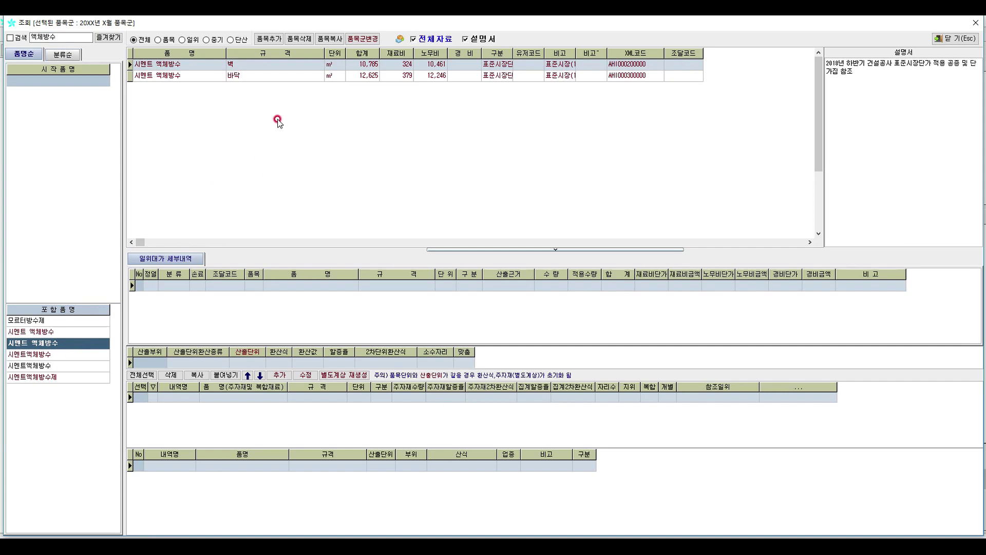
pyautogui.click(278, 76)
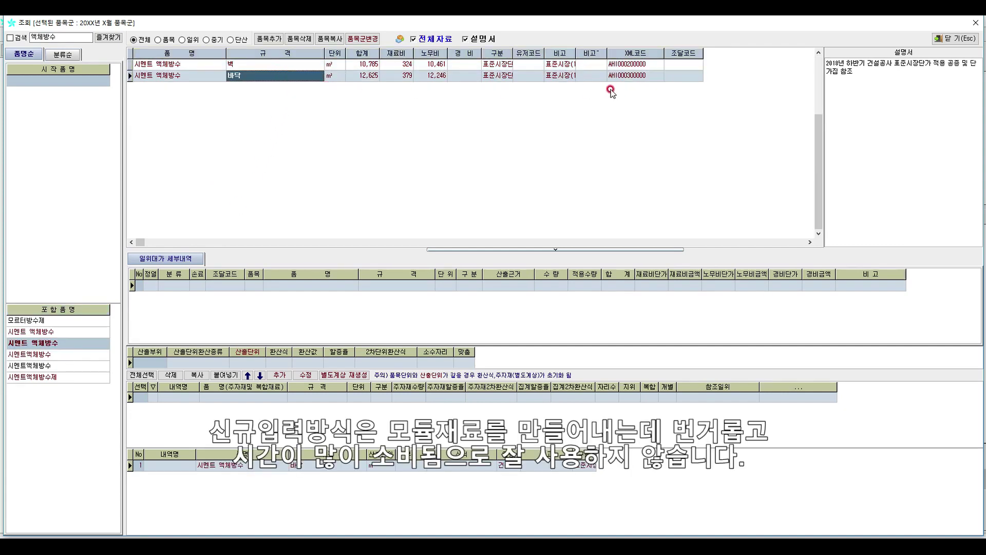
pyautogui.click(949, 39)
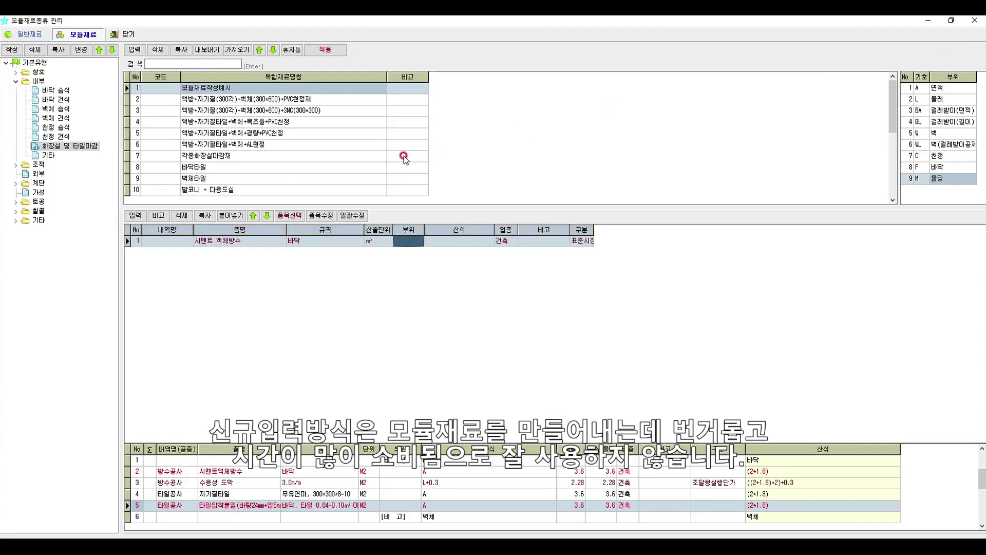
pyautogui.click(283, 100)
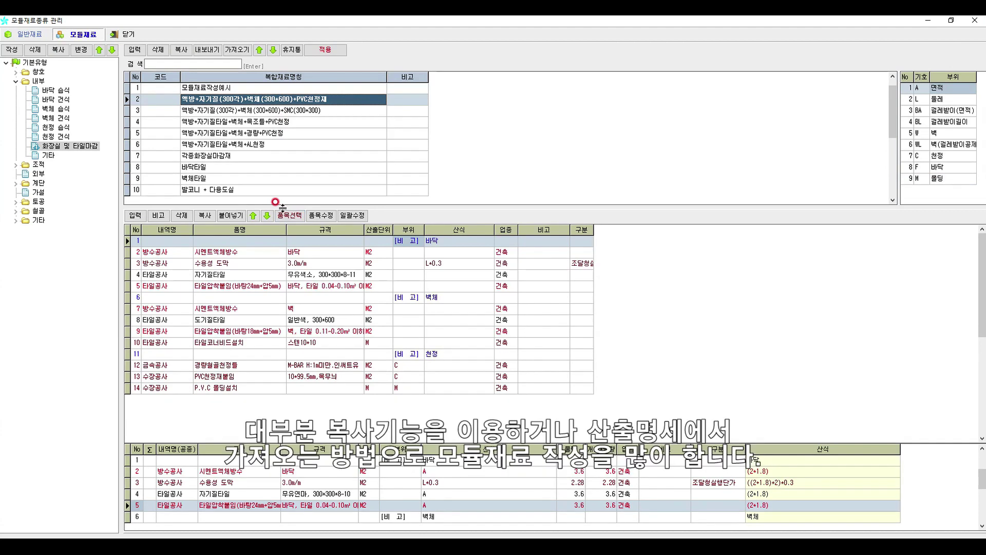
pyautogui.click(255, 88)
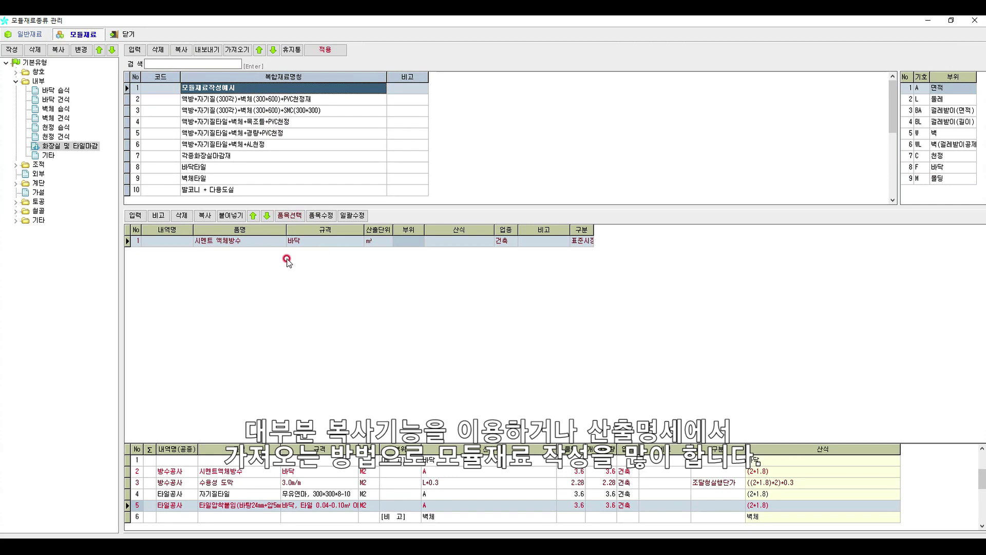
pyautogui.click(235, 99)
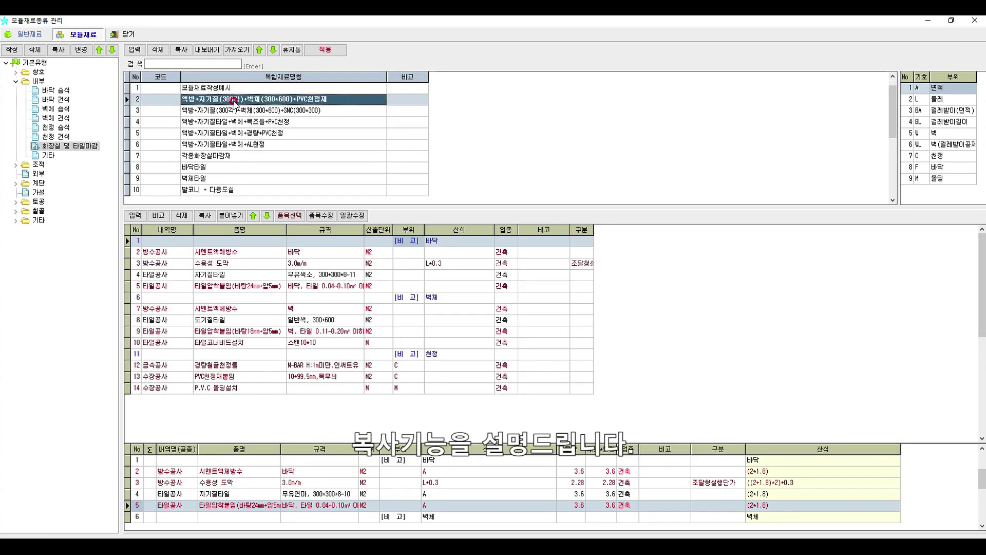
# Copy the module 액방+자기질(300각)+벽체(300*600)+SMC(300*300) as 액방+자기질(300각)+벽체(200*400)+SMC(300*300), placed directly below the original.
pyautogui.click(234, 110)
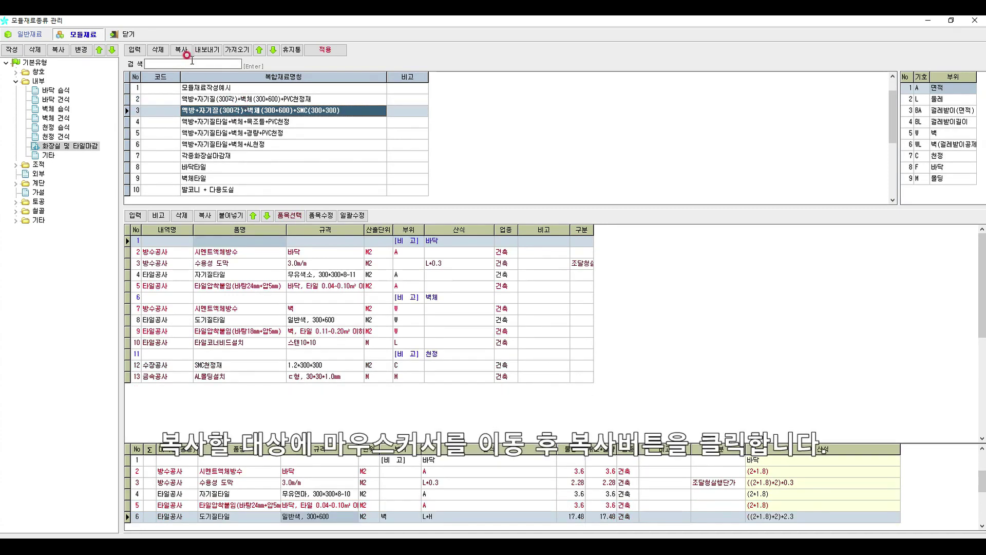
pyautogui.click(181, 50)
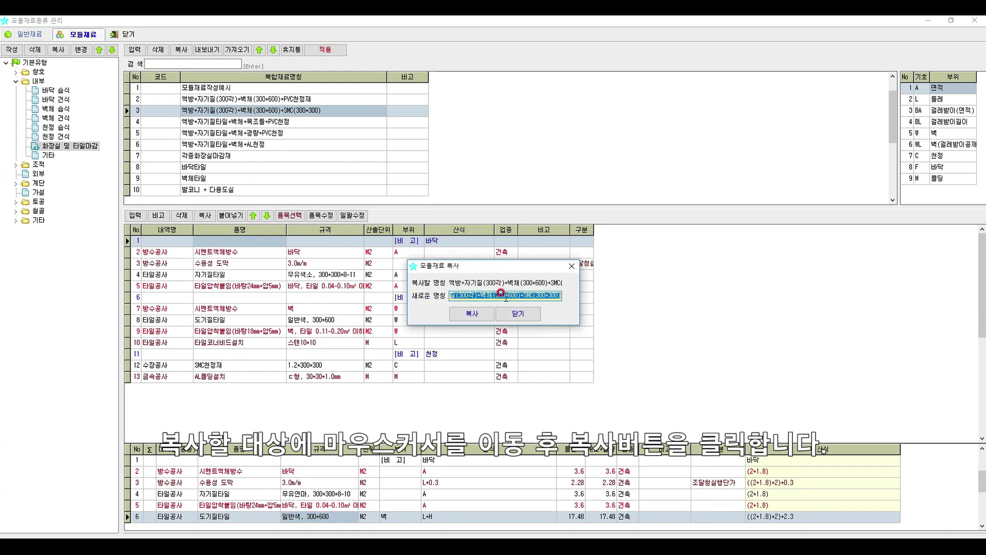
pyautogui.click(518, 313)
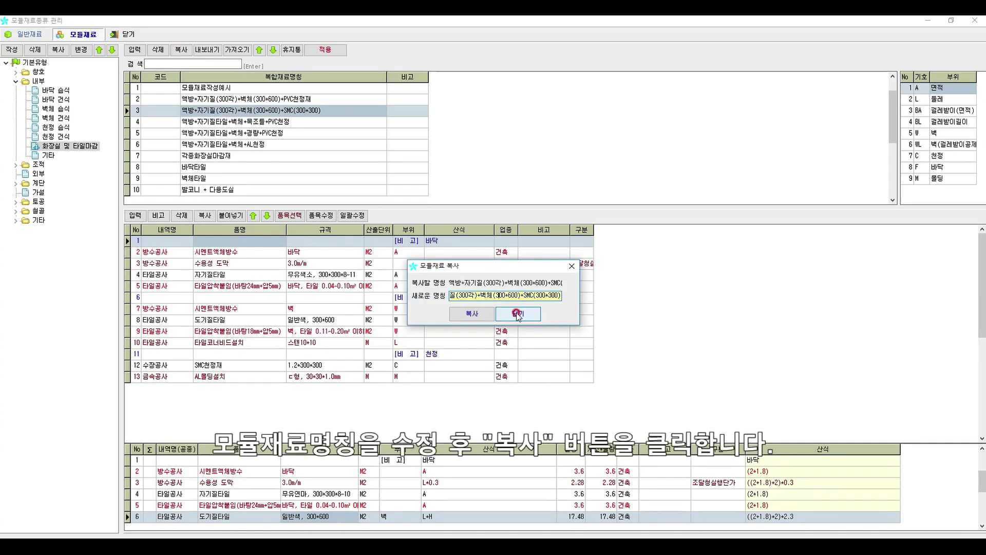
pyautogui.press('BackSpace')
pyautogui.write('2')
pyautogui.press('BackSpace')
pyautogui.write('4')
pyautogui.click(516, 332)
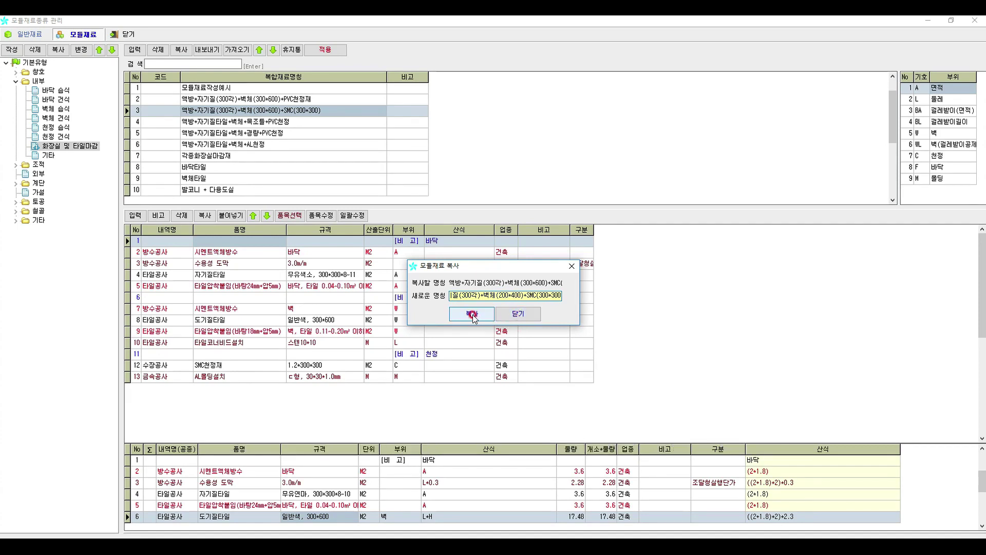
pyautogui.click(473, 314)
pyautogui.click(501, 318)
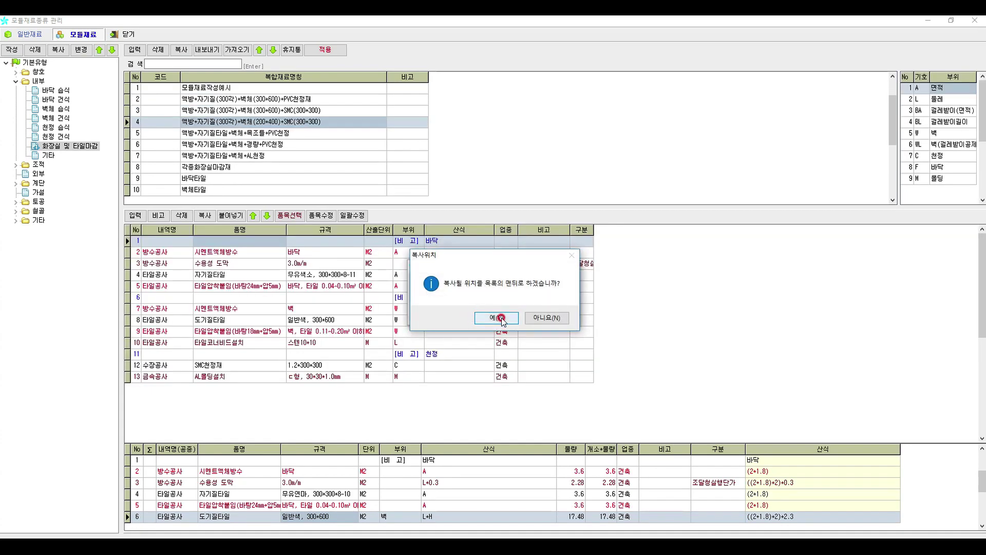
pyautogui.click(549, 318)
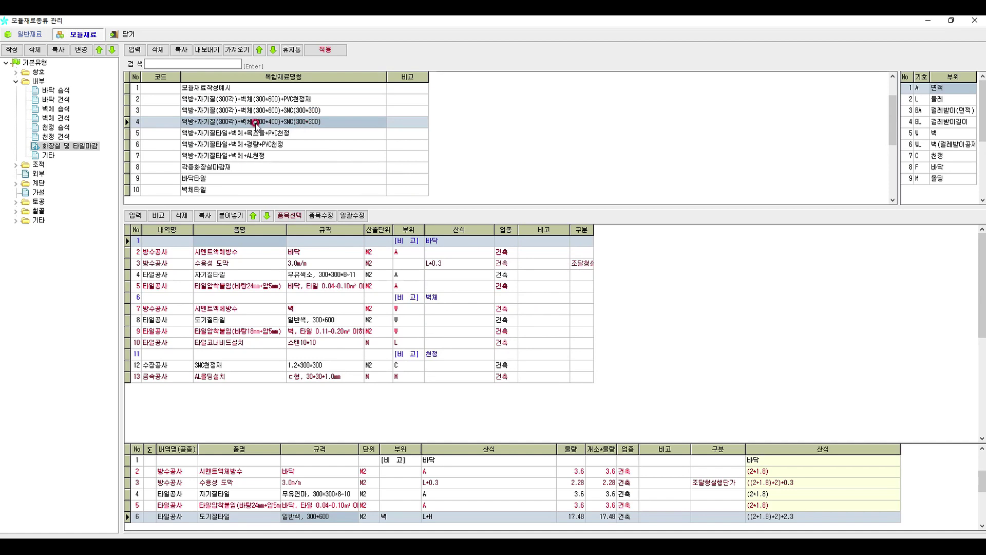
# Change the 도기질타일 item in the copied module to the 일반색, 200*400 specification and close the module library.
pyautogui.click(322, 321)
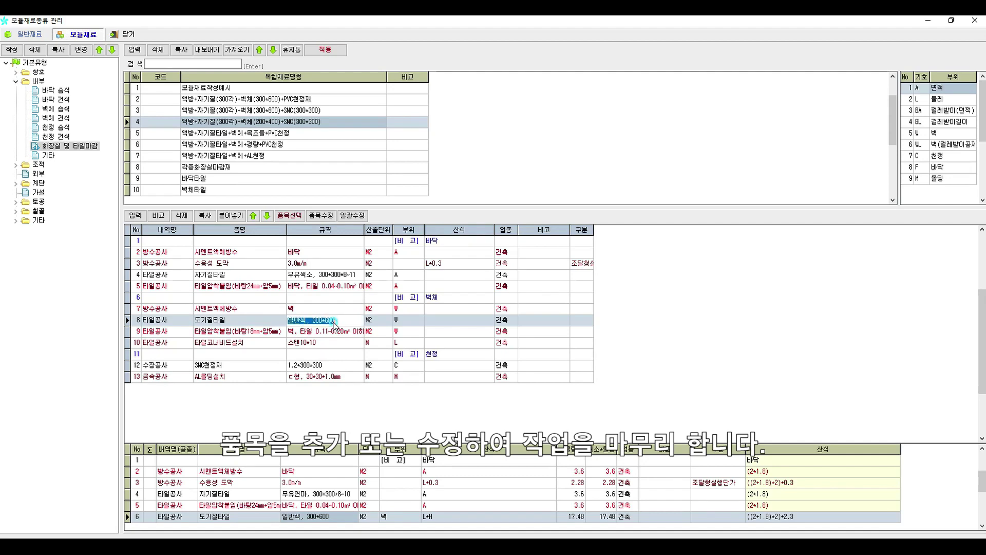
pyautogui.doubleClick(333, 321)
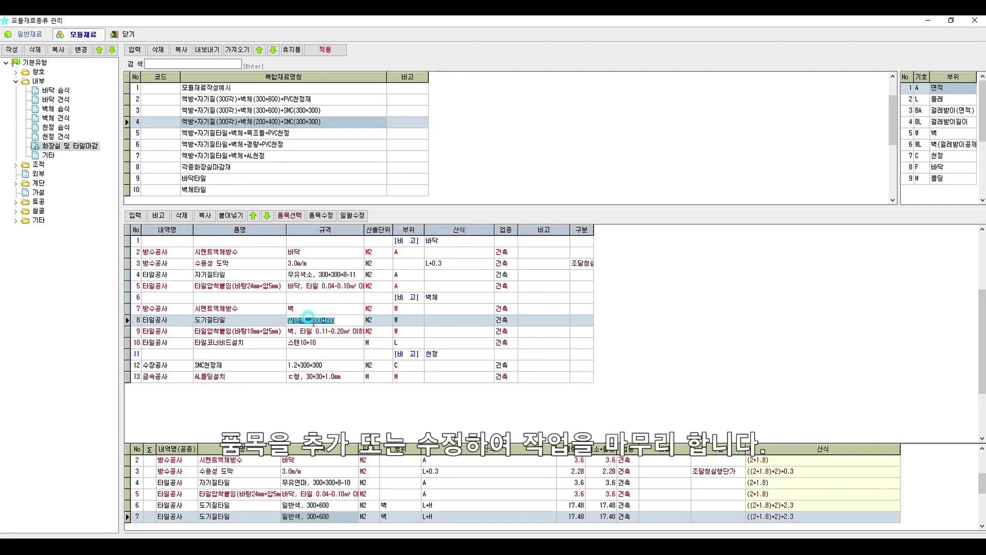
pyautogui.click(321, 215)
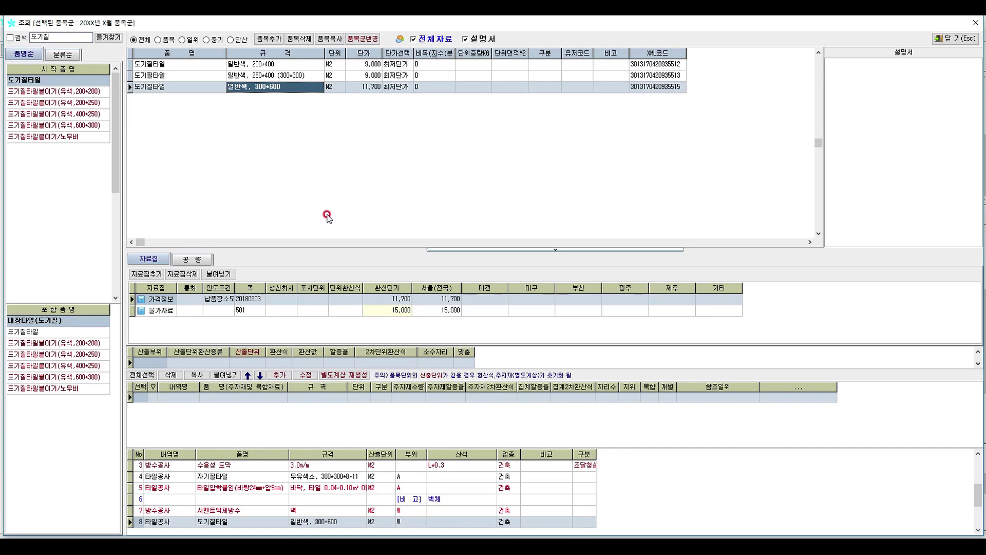
pyautogui.click(291, 65)
pyautogui.doubleClick(349, 64)
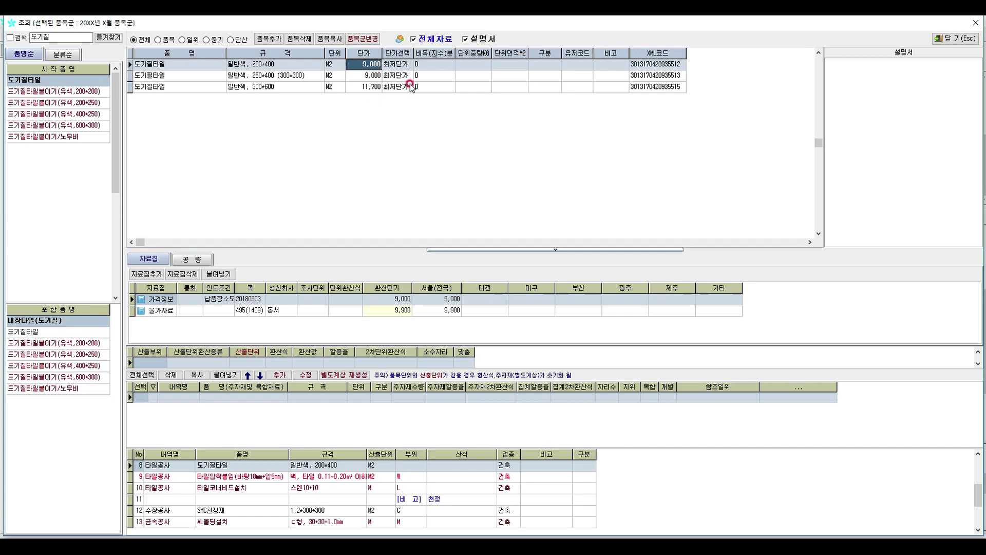
pyautogui.press('Escape')
pyautogui.click(336, 321)
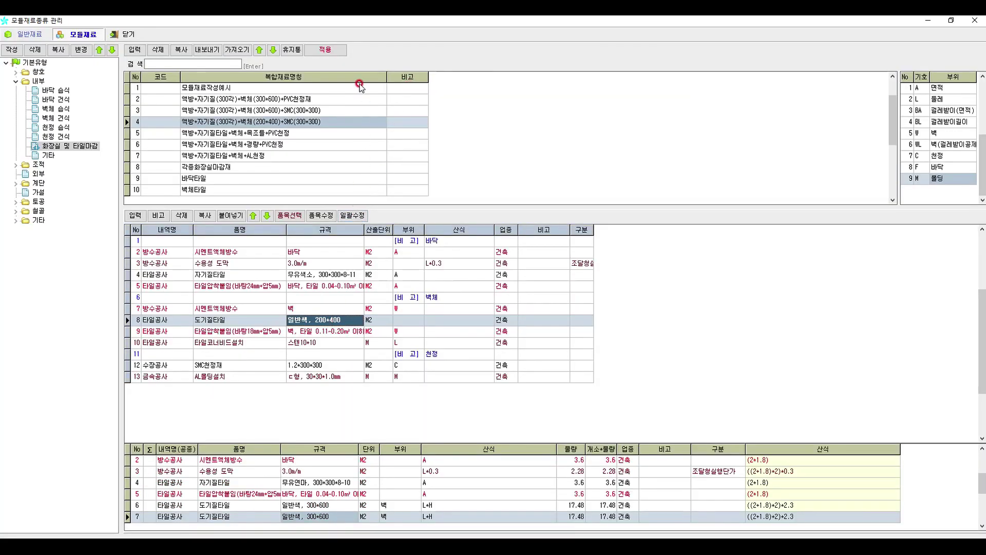
pyautogui.click(127, 35)
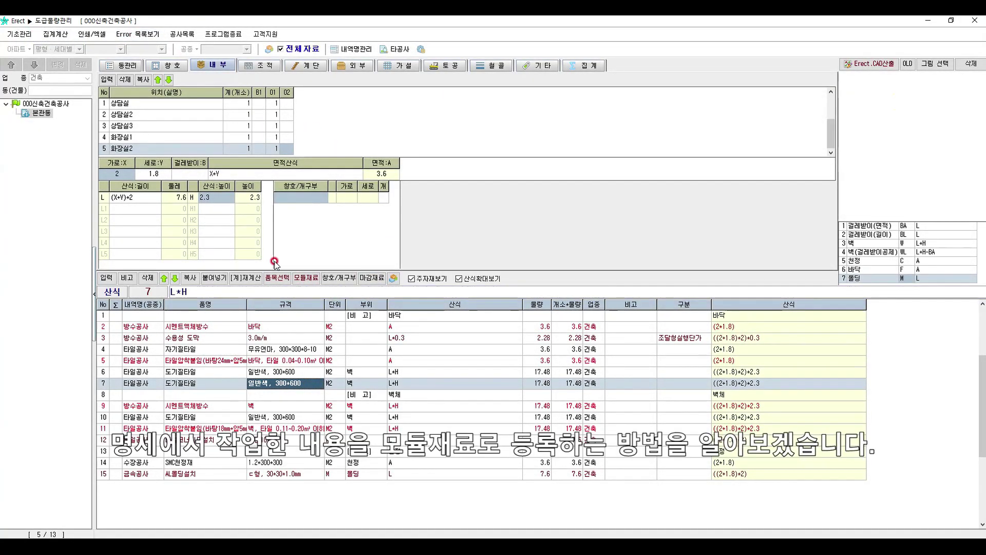
# Delete the duplicate 도기질타일 row just above the 벽체 remark, and open module material registration for all remaining 화장실2 takeoff rows.
pyautogui.click(148, 278)
pyautogui.click(523, 282)
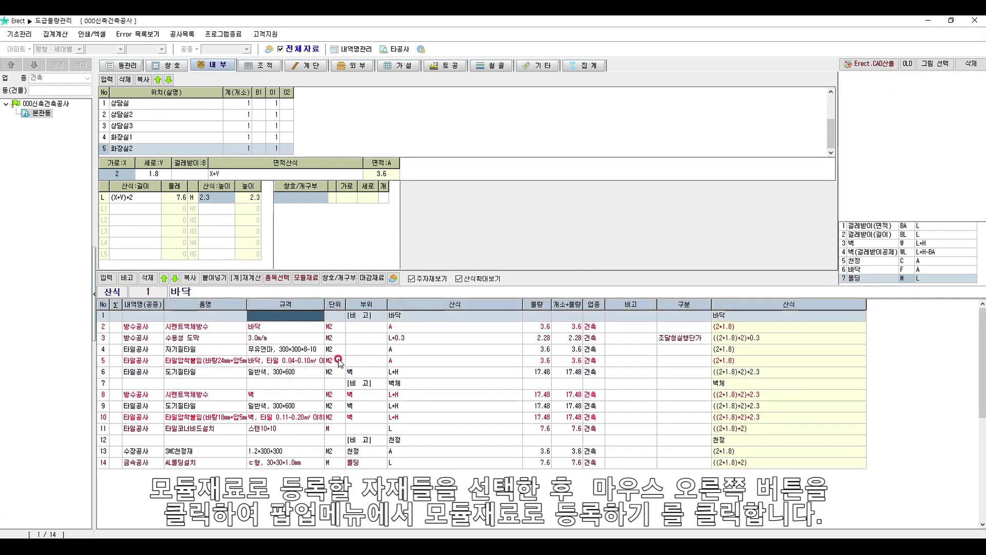
pyautogui.keyDown('shift'); pyautogui.click(308, 462); pyautogui.keyUp('shift')
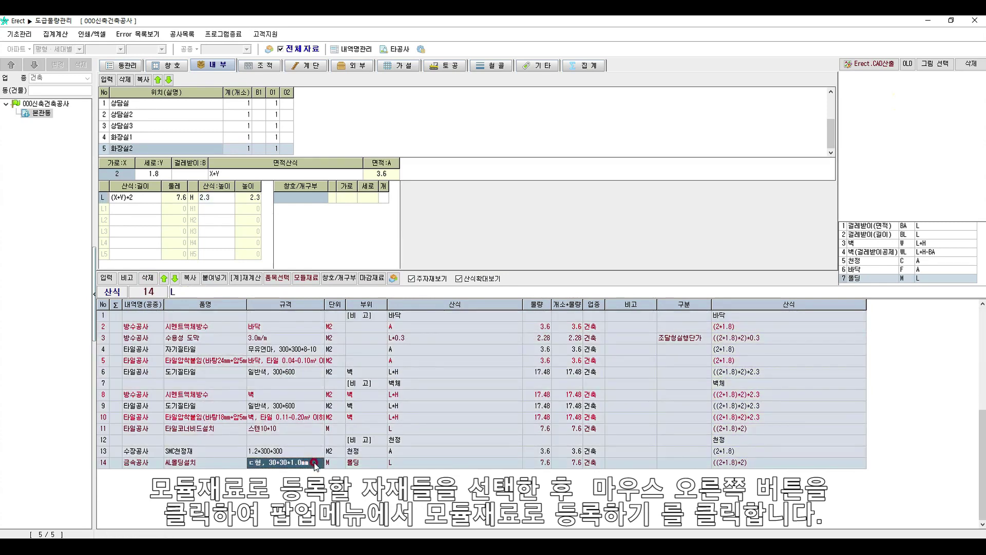
pyautogui.rightClick(315, 464)
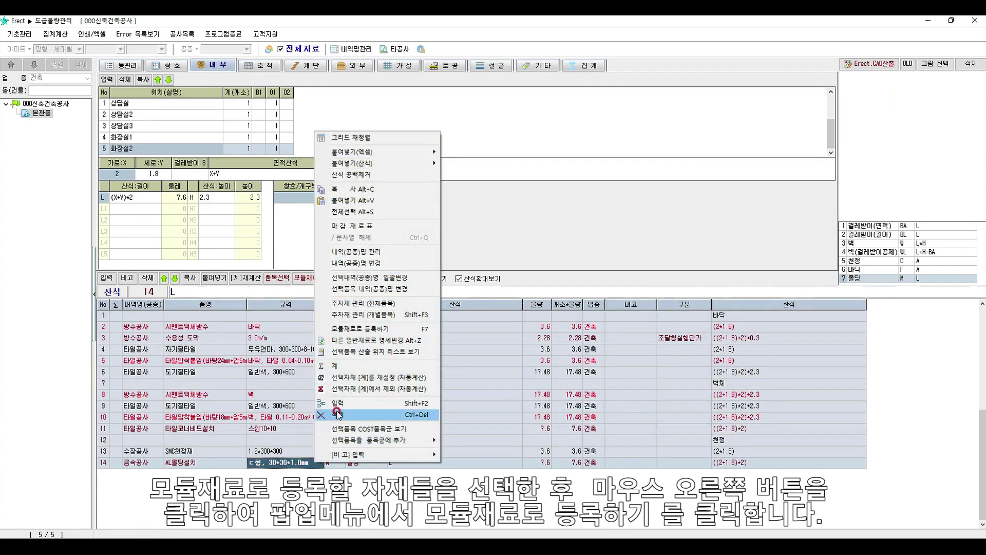
pyautogui.click(351, 329)
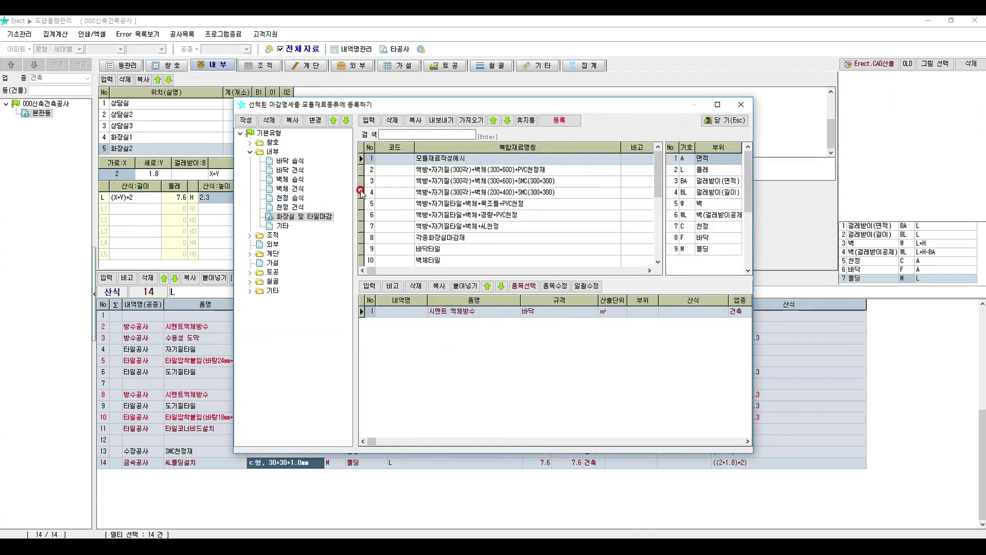
# Add a new module named 액방+자기질타일.. to the 화장실 및 타일마감 list, directly below 모듈재료작성예시.
pyautogui.click(376, 123)
pyautogui.click(436, 169)
pyautogui.click(436, 169)
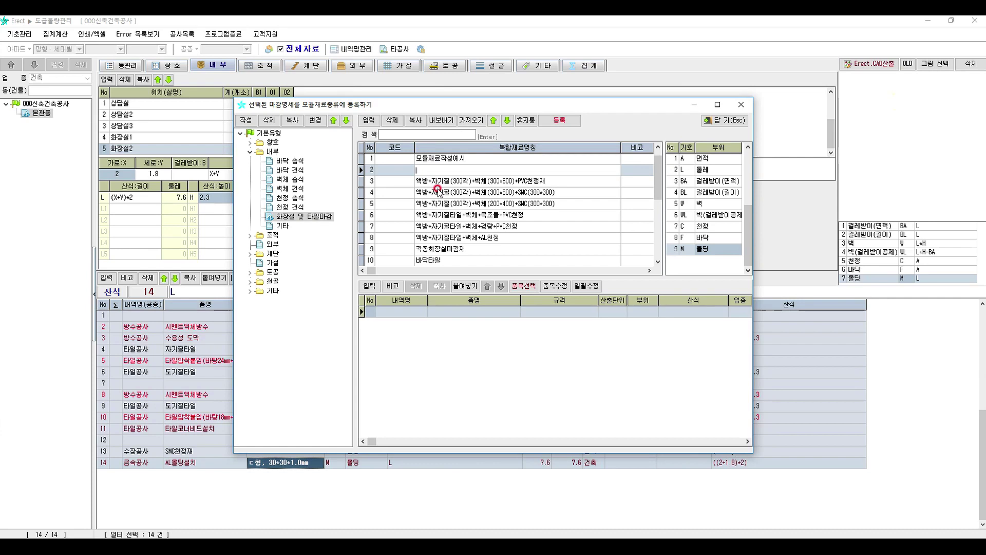
pyautogui.write('액바ㅇ+자')
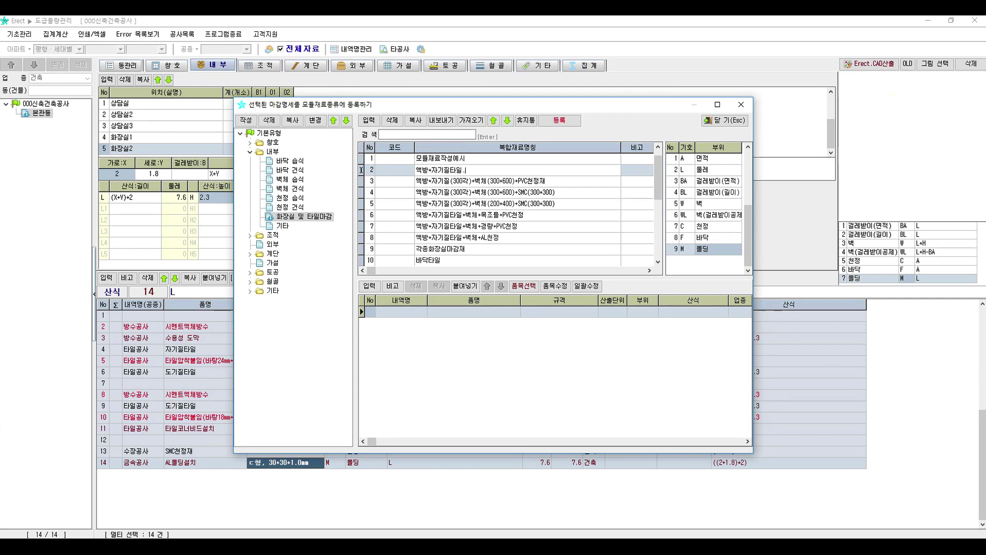
pyautogui.press('Return')
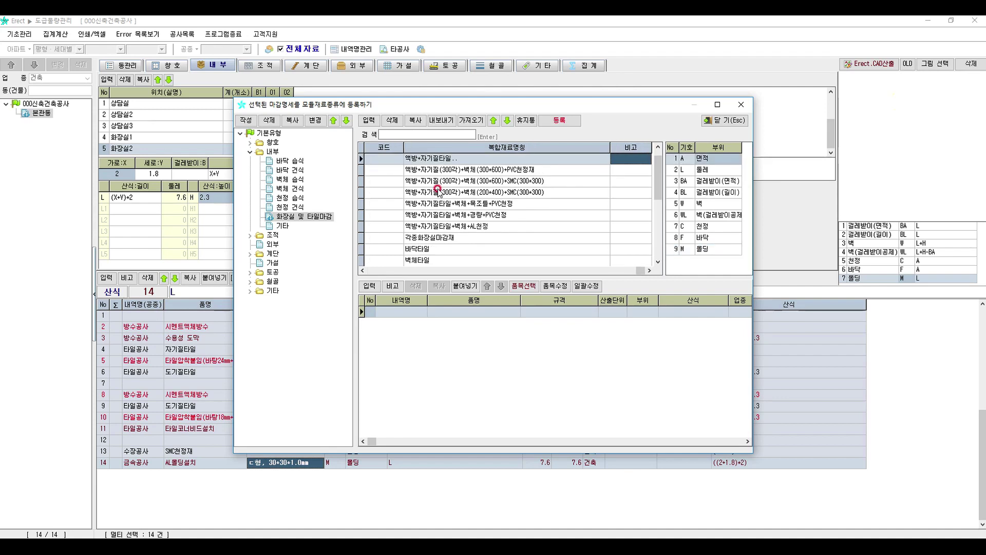
# Register the selected takeoff rows in the 액방+자기질타일.. module and close the registration window.
pyautogui.click(560, 121)
pyautogui.click(550, 345)
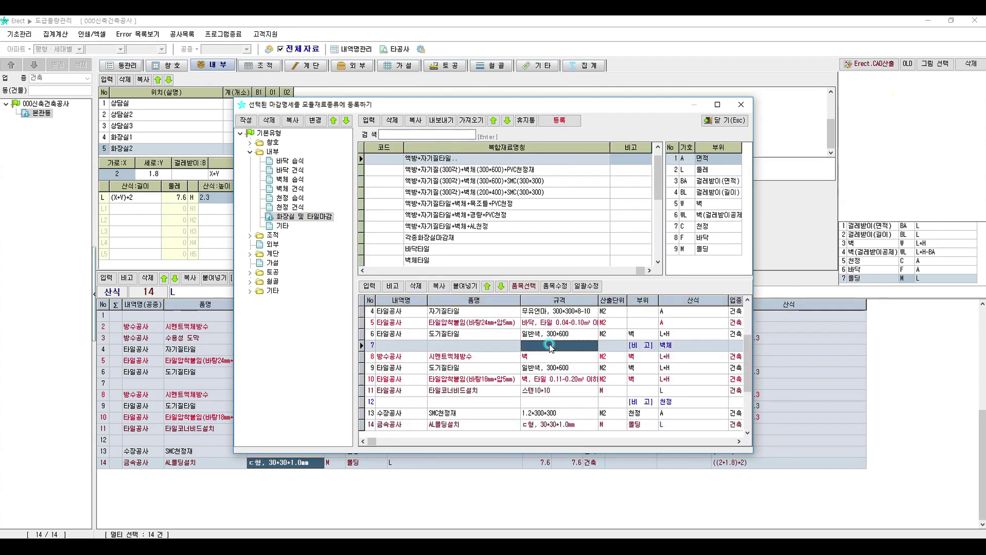
pyautogui.click(542, 313)
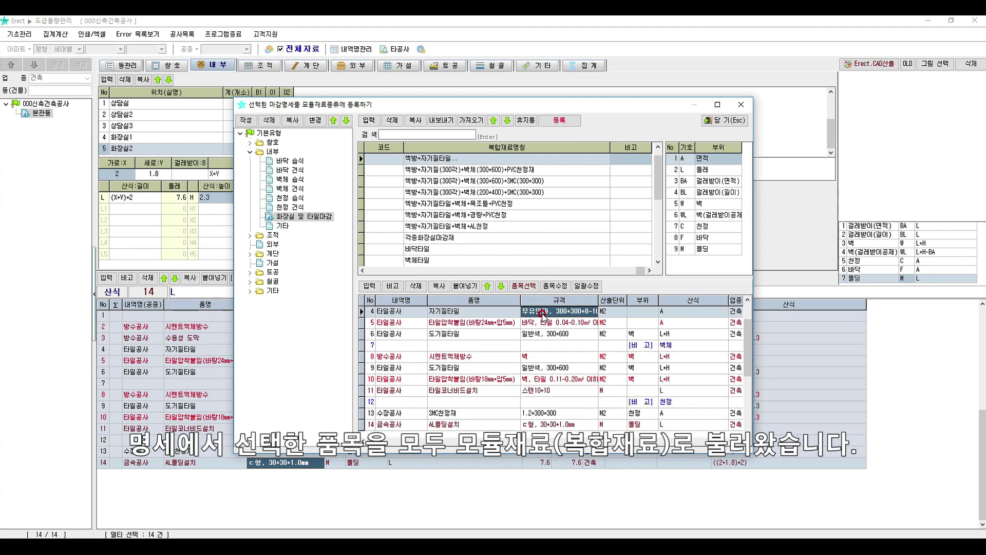
pyautogui.click(478, 159)
pyautogui.click(721, 121)
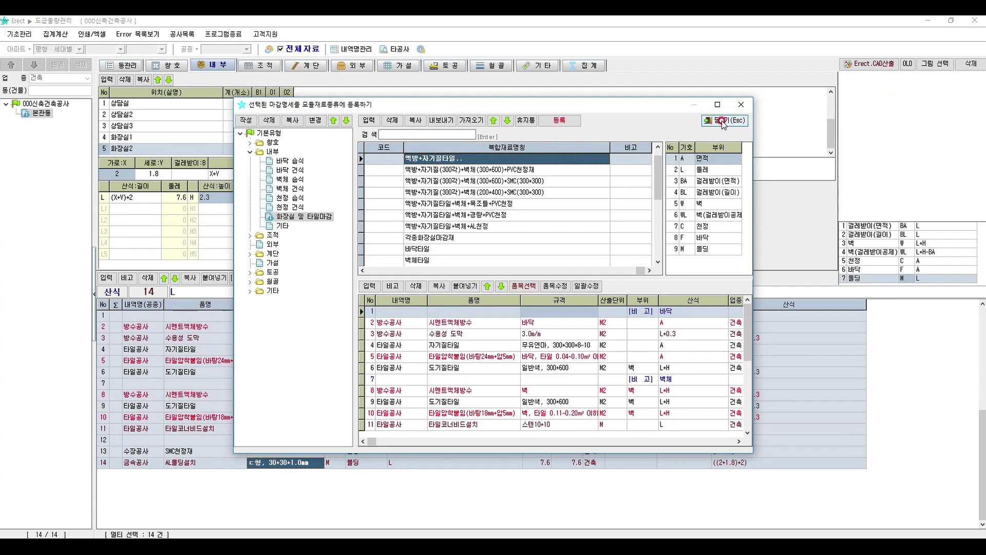
pyautogui.click(339, 303)
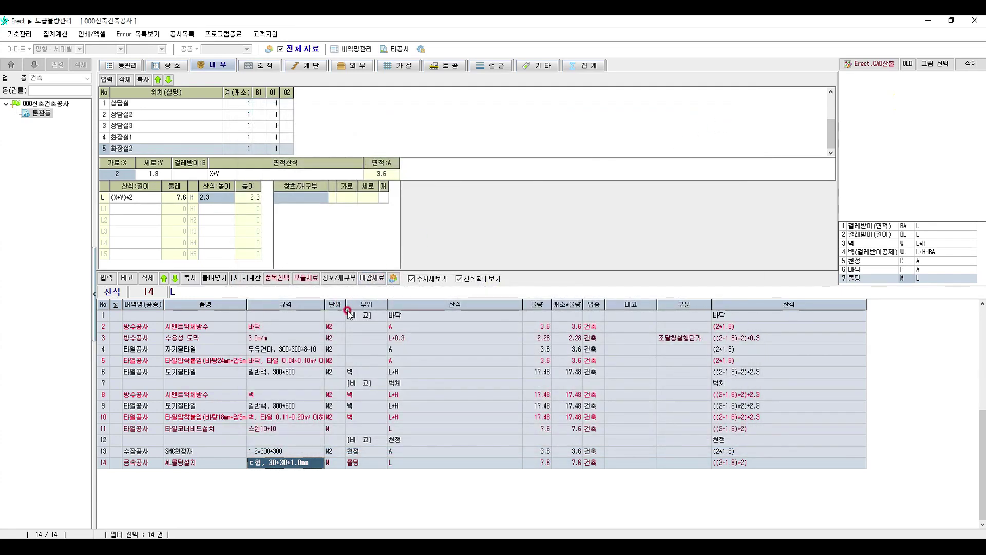
pyautogui.click(351, 325)
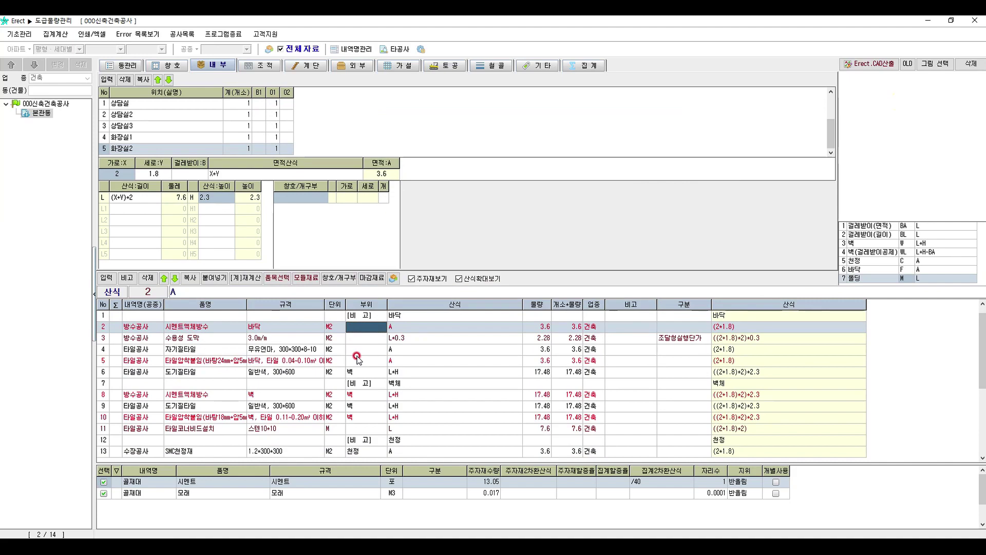
# Open the module material library and copy the whole 기본유형 type as a new type named 내모듈재료.
pyautogui.click(306, 278)
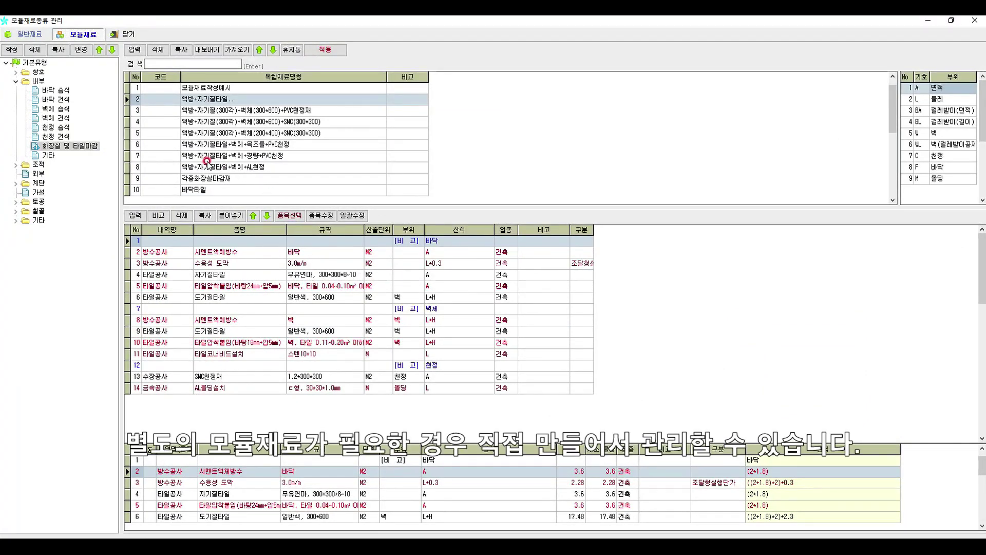
pyautogui.click(17, 82)
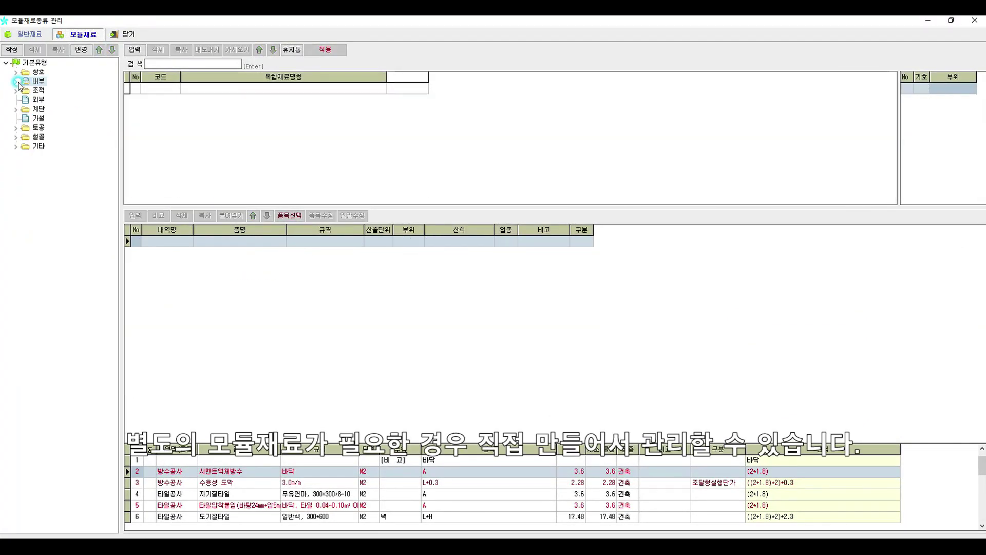
pyautogui.click(37, 91)
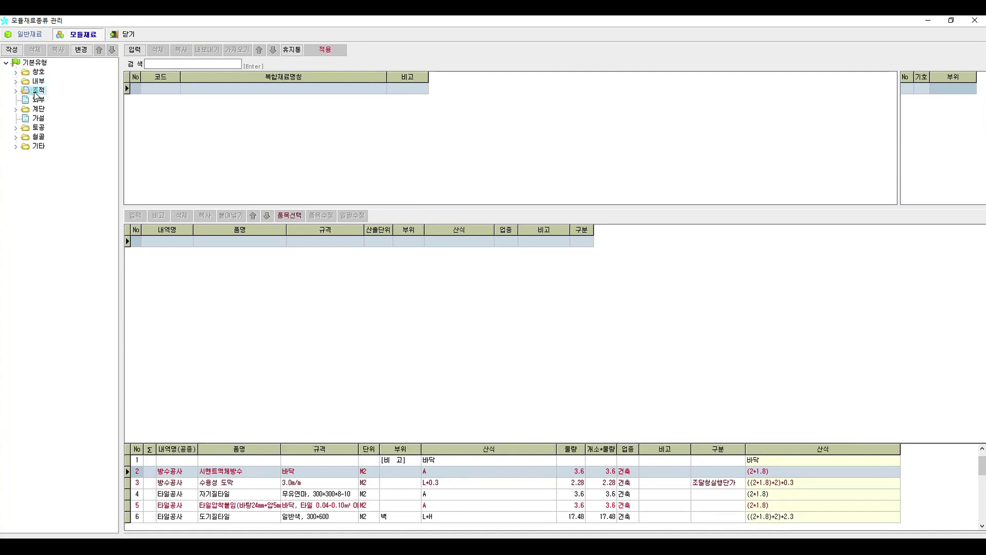
pyautogui.click(39, 63)
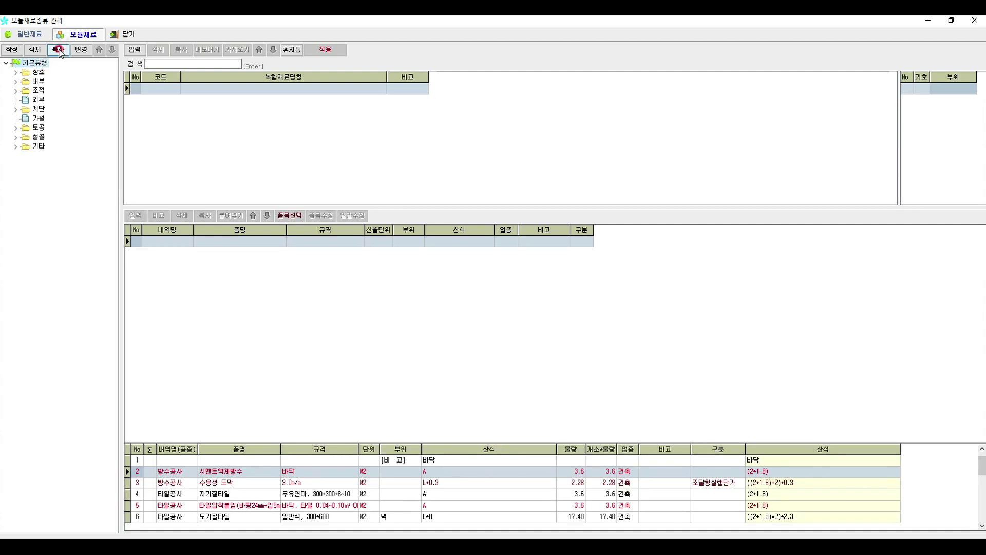
pyautogui.click(59, 50)
pyautogui.click(438, 289)
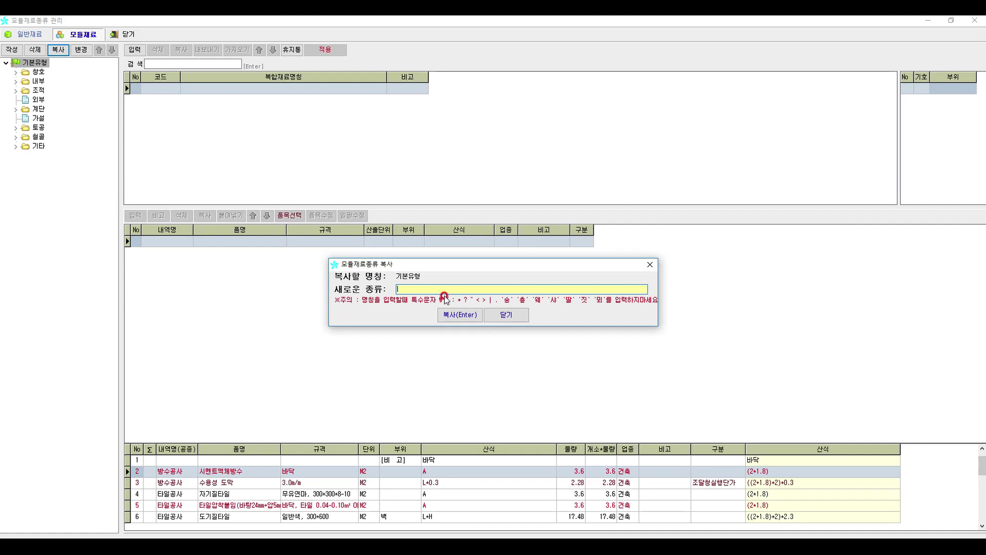
pyautogui.write('ㄴ')
pyautogui.write('벽')
pyautogui.click(468, 314)
pyautogui.click(519, 283)
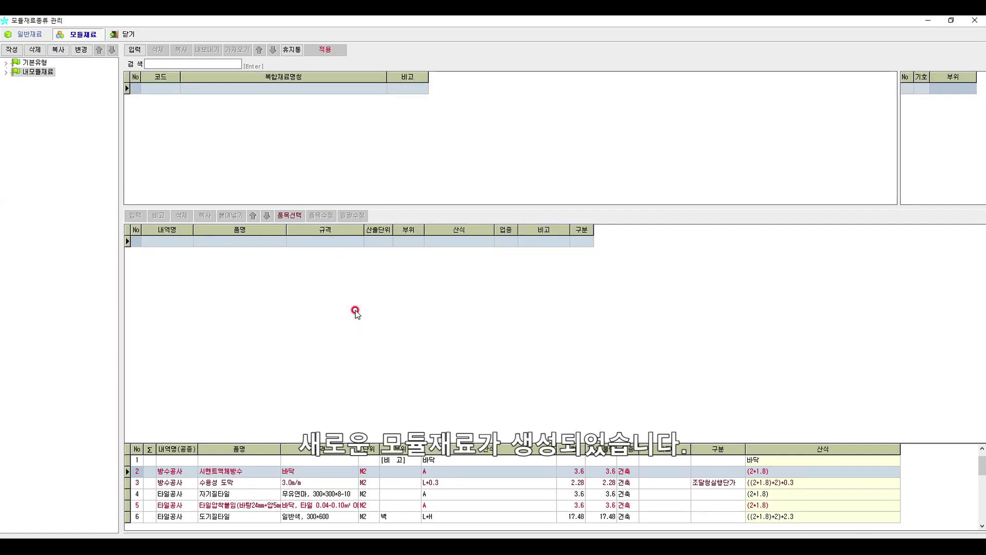
# Examine the module lists in the first 창호 subcategories of 내모듈재료.
pyautogui.click(6, 74)
pyautogui.click(16, 81)
pyautogui.click(57, 91)
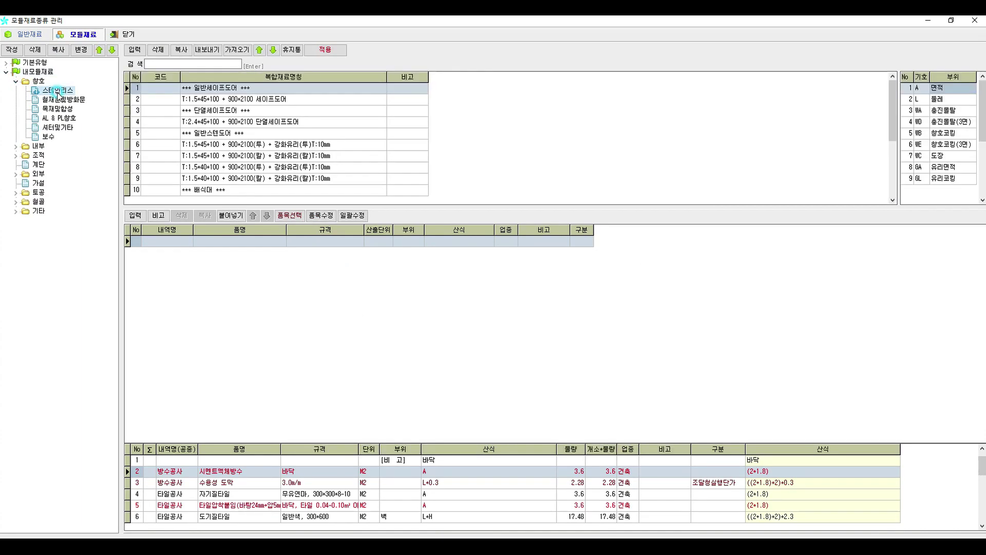
pyautogui.click(57, 99)
pyautogui.click(58, 109)
pyautogui.click(57, 99)
pyautogui.click(55, 91)
pyautogui.click(16, 81)
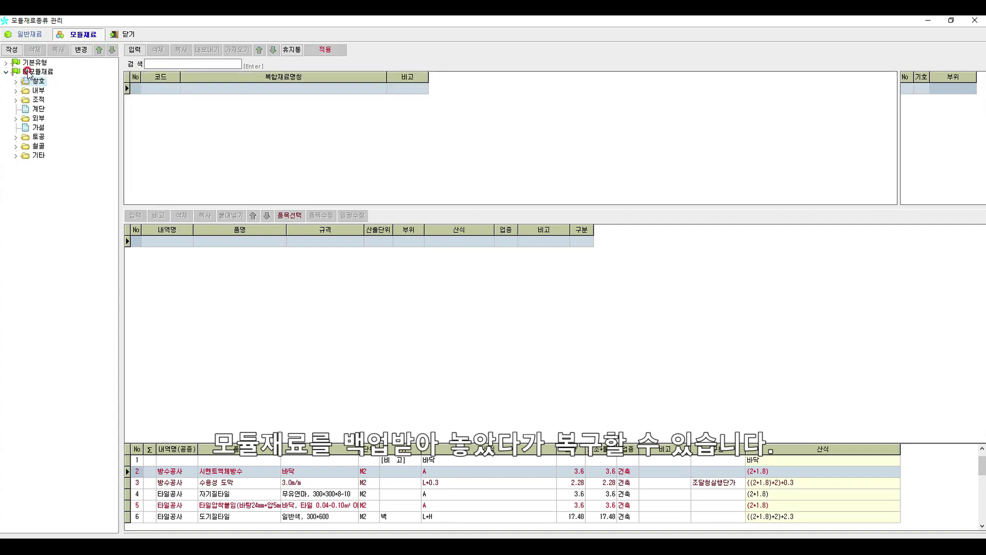
# Back up the 내모듈재료 type to the desktop as the ZIP file 내모듈재료(모듈재료종류).zip.
pyautogui.click(38, 71)
pyautogui.rightClick(38, 72)
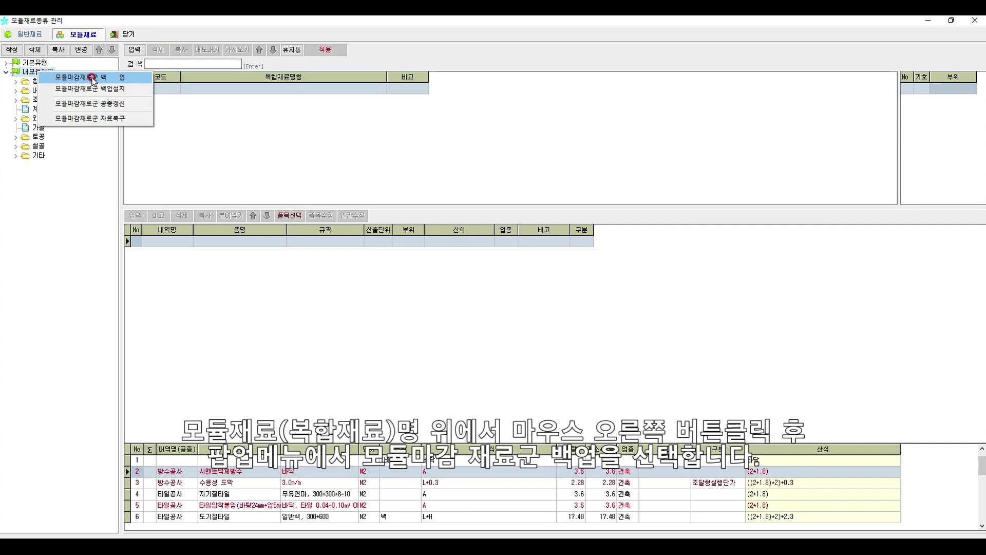
pyautogui.click(93, 78)
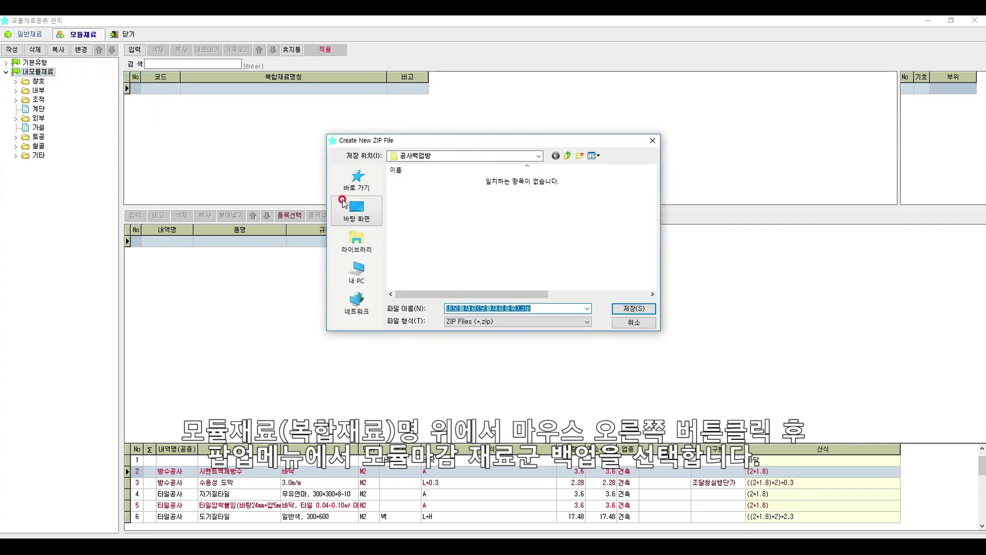
pyautogui.click(354, 210)
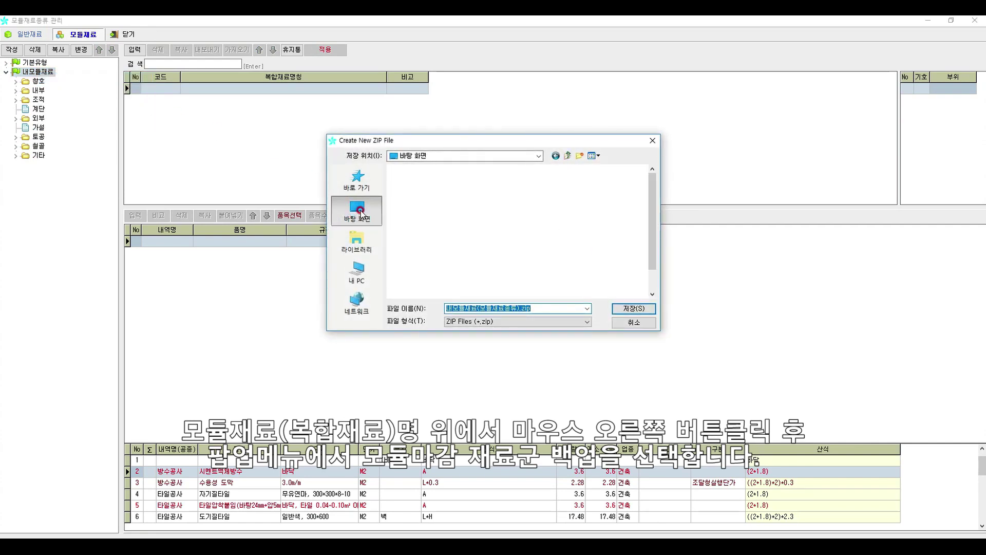
pyautogui.click(634, 308)
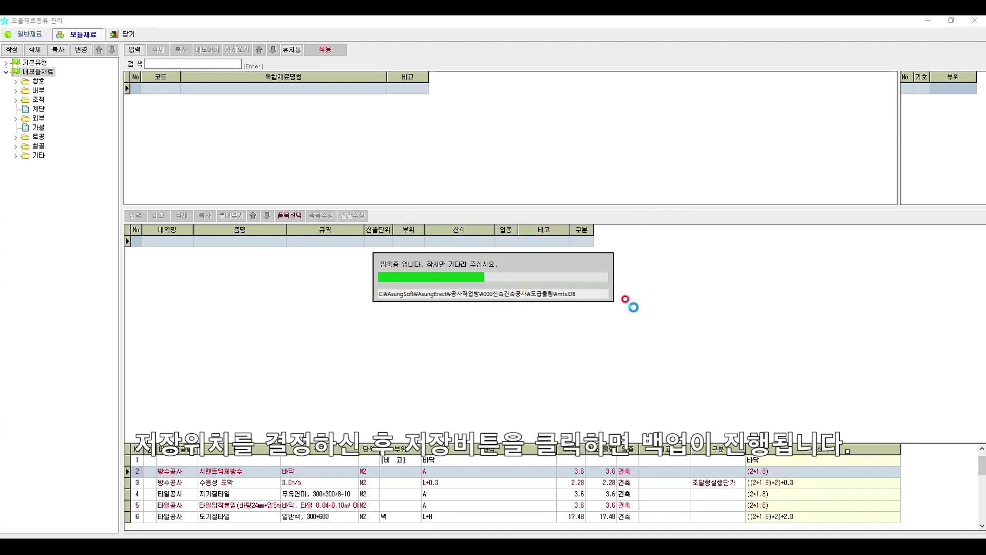
pyautogui.click(562, 281)
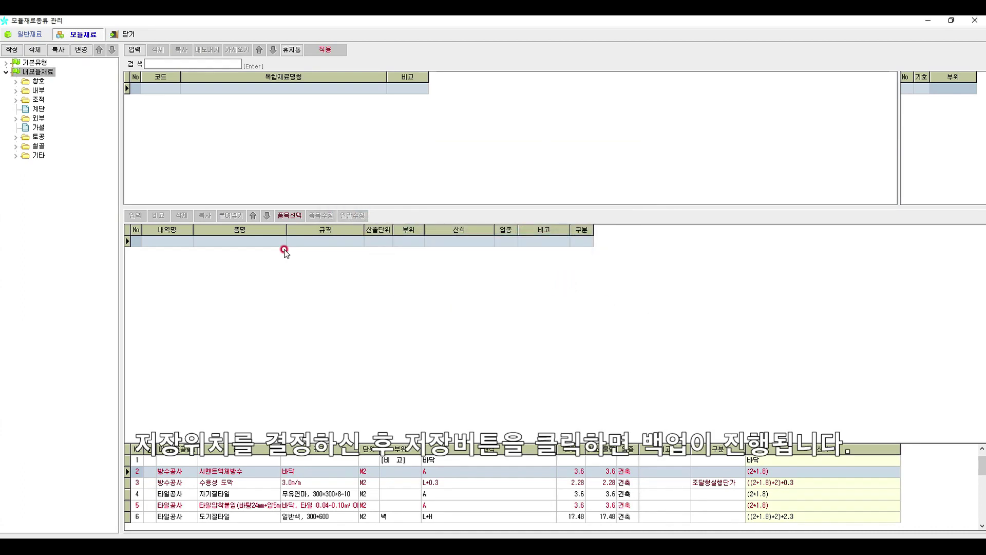
# Delete the 내모듈재료 type from the module library.
pyautogui.click(39, 73)
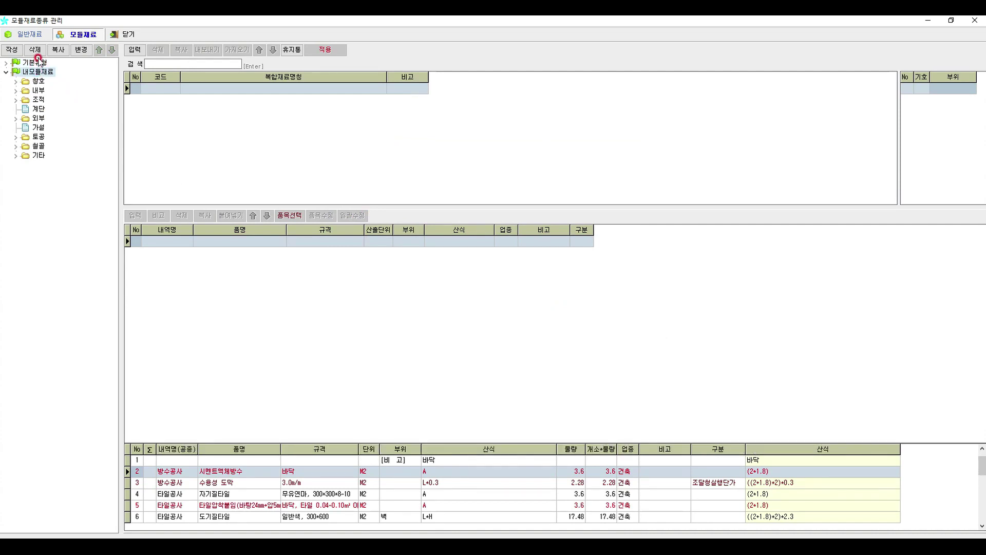
pyautogui.click(34, 49)
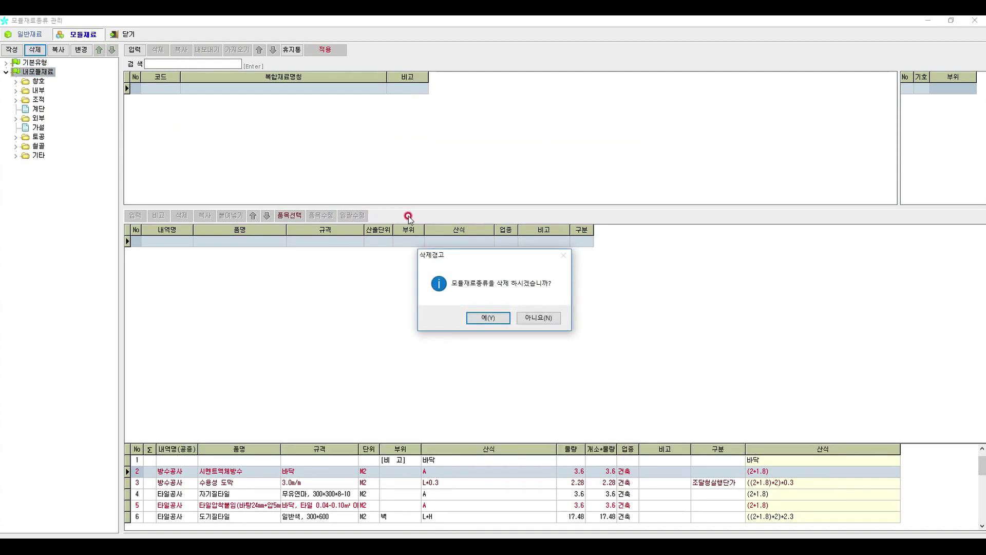
pyautogui.click(480, 315)
# Restore the module material group from the desktop backup 내모듈재료(모듈재료종류).zip and check its 스테인리스 list under 창호.
pyautogui.rightClick(37, 65)
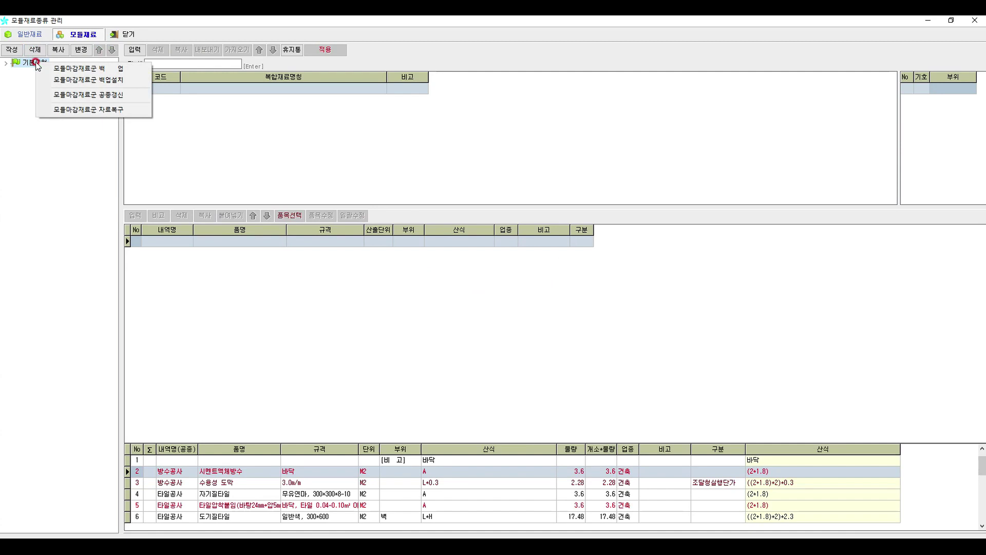
pyautogui.click(82, 81)
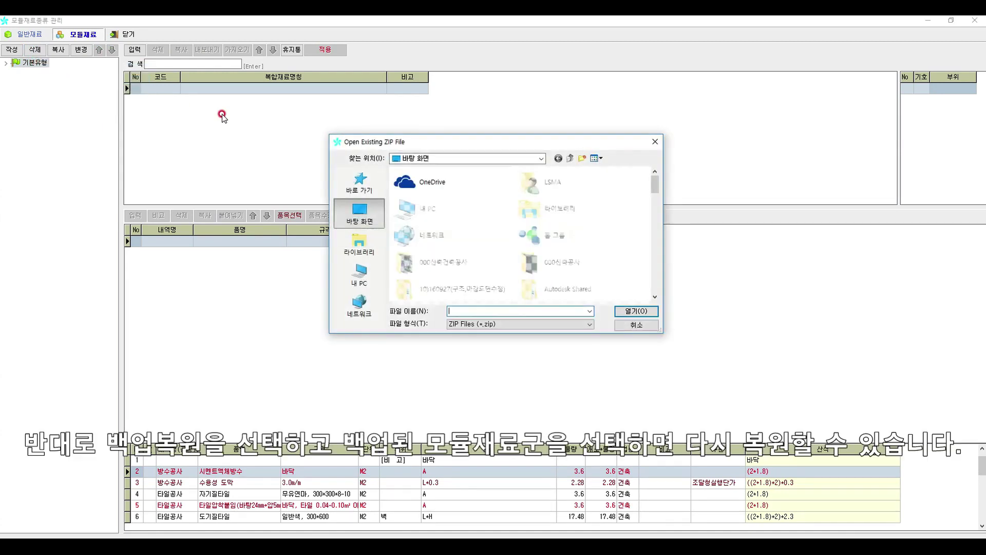
pyautogui.moveTo(656, 185); pyautogui.dragTo(660, 282)
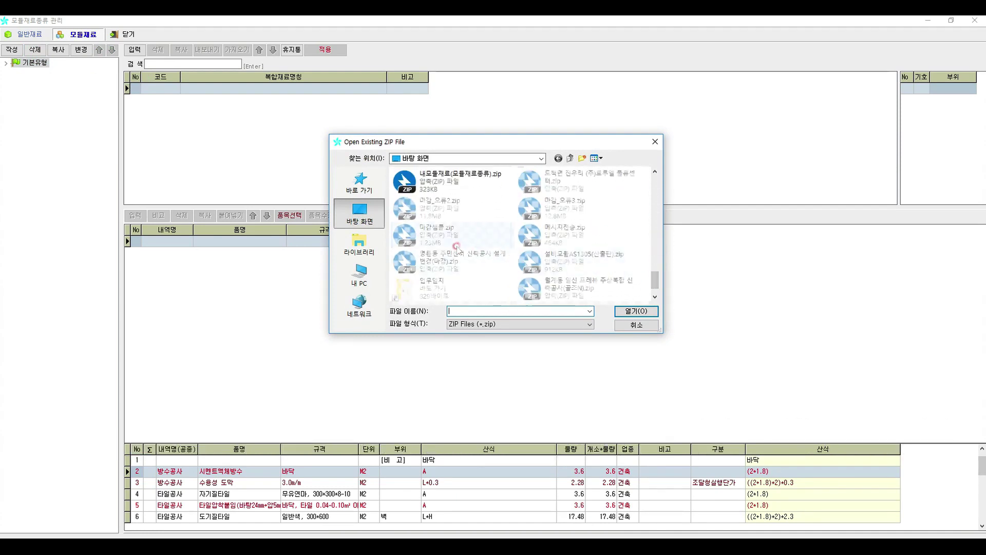
pyautogui.click(453, 182)
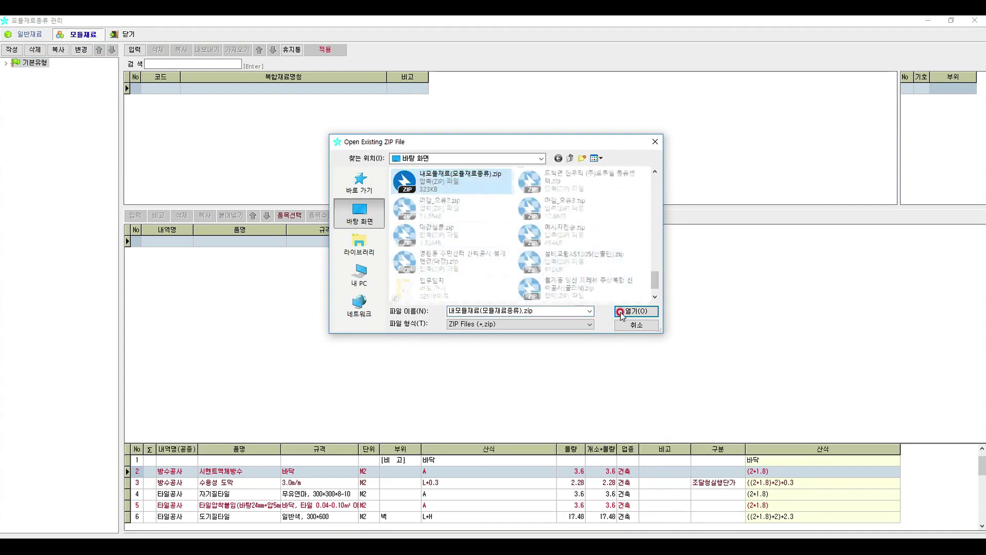
pyautogui.click(636, 311)
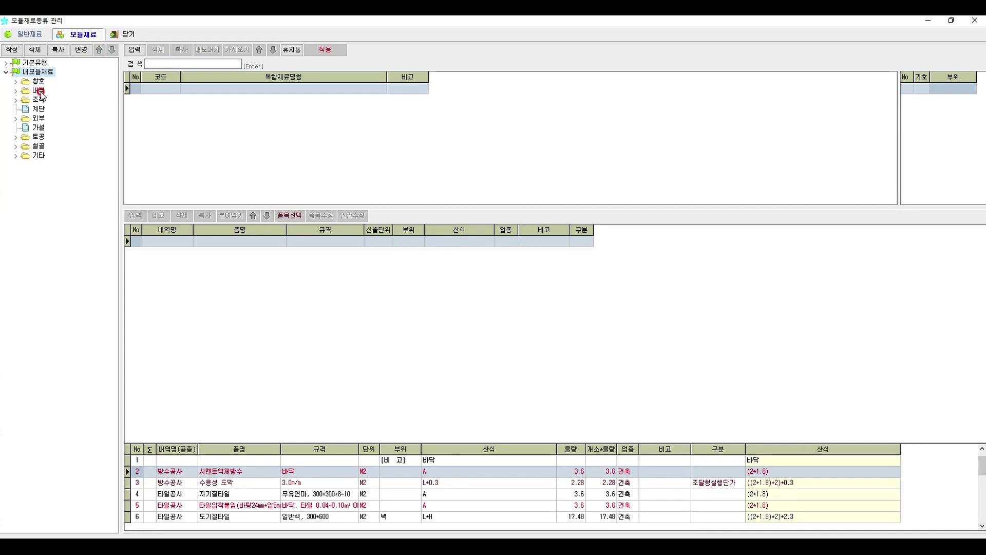
pyautogui.click(15, 81)
pyautogui.click(55, 91)
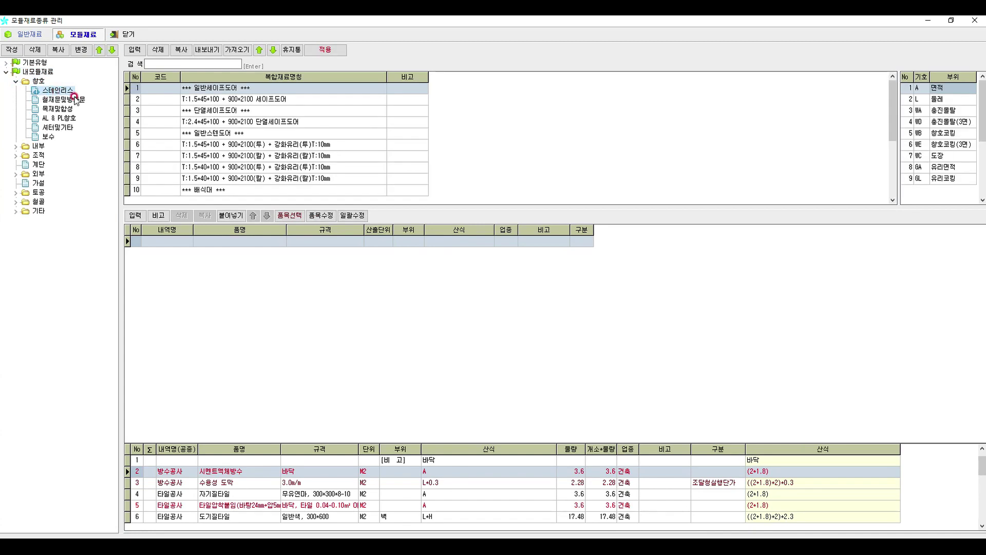